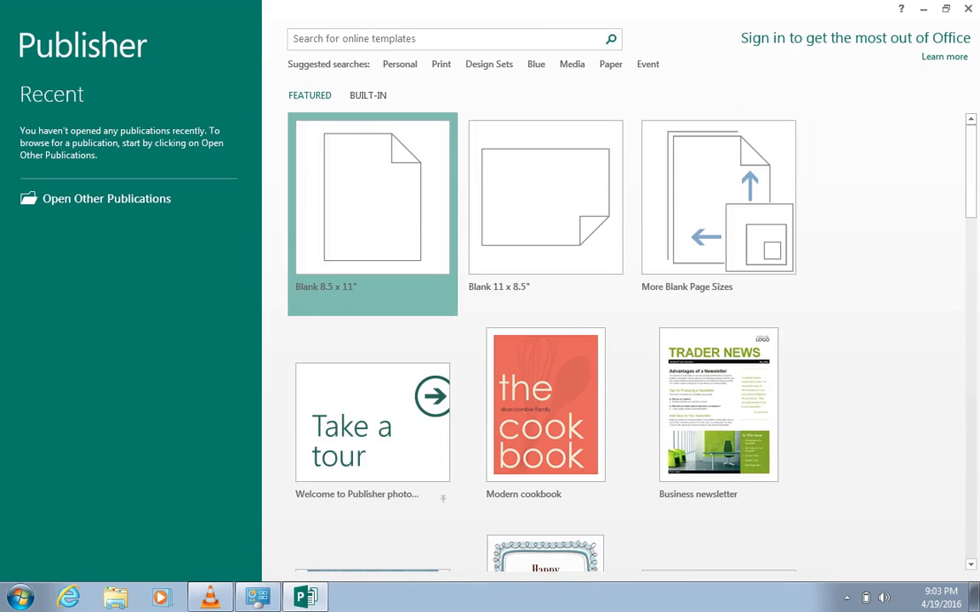
Create a new blank 8.5 x 11" publication
click(407, 206)
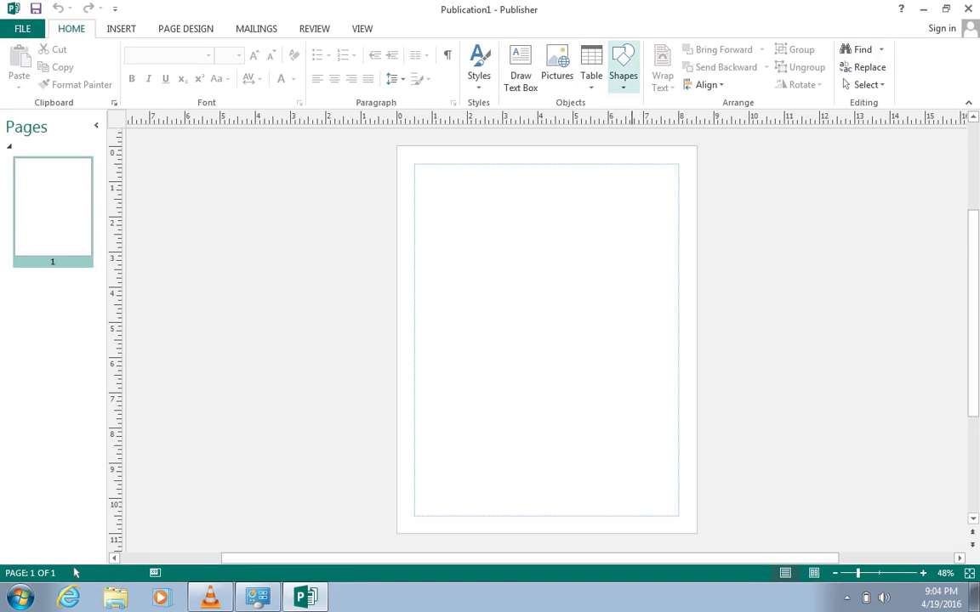
click(622, 64)
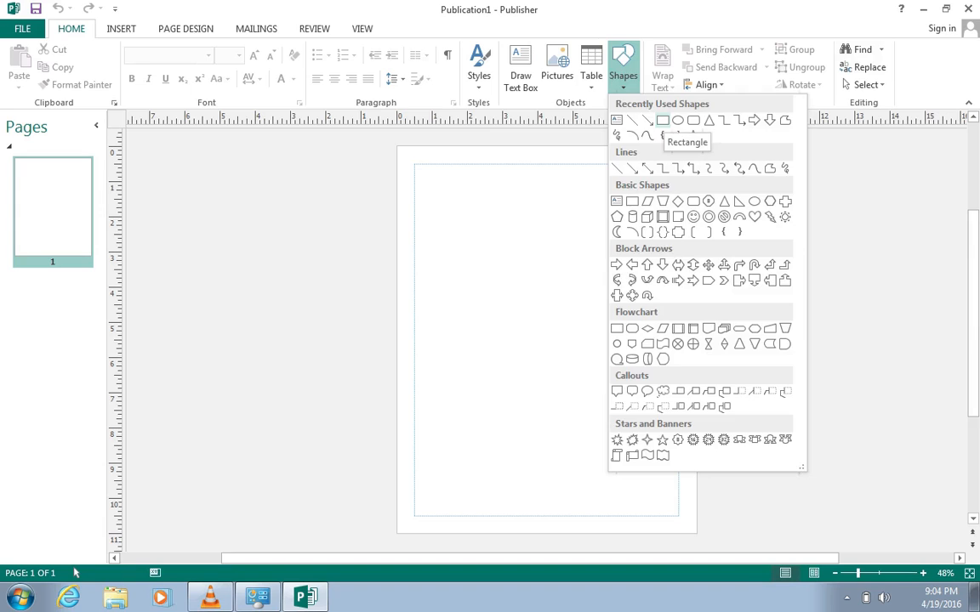
click(663, 120)
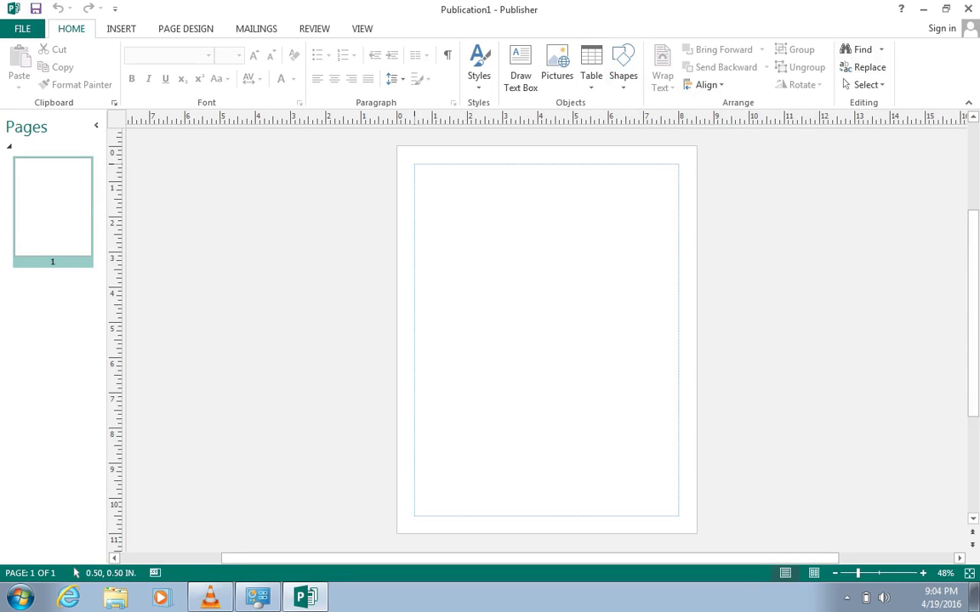
drag(414, 165, 417, 169)
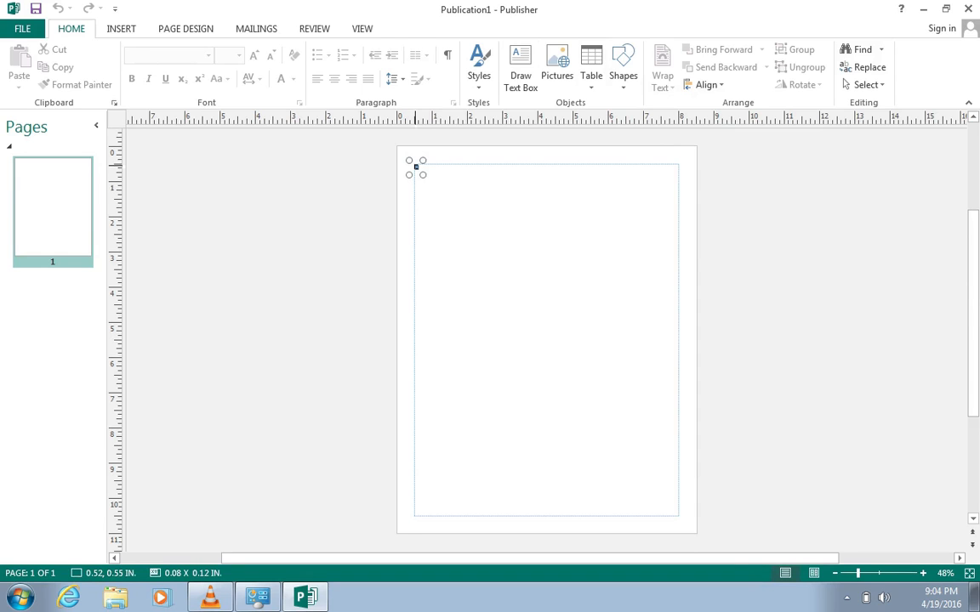
key(Delete)
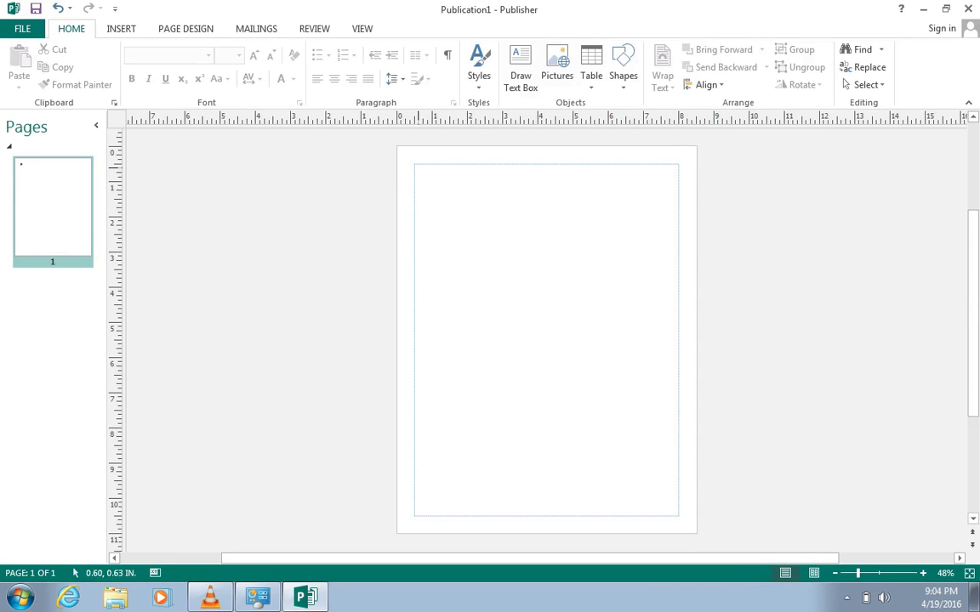
Draw a rectangle about 7.53 x 10 in that fills the page area inside the margin guides
click(624, 72)
click(662, 121)
click(626, 79)
click(661, 122)
mouse_move(414, 163)
mouse_down()
mouse_move(459, 197)
mouse_move(579, 347)
mouse_move(659, 465)
mouse_move(678, 516)
mouse_up()
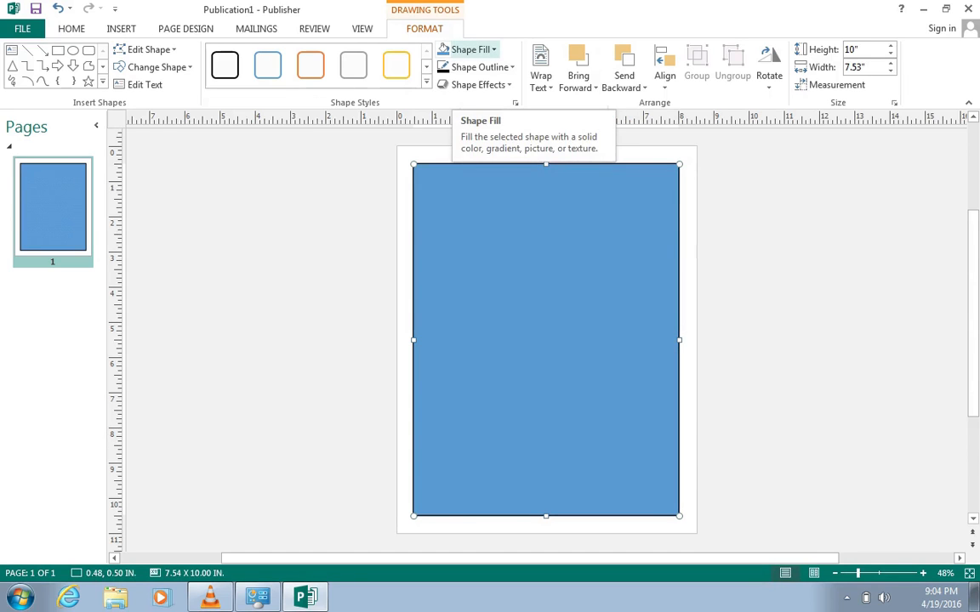
click(470, 49)
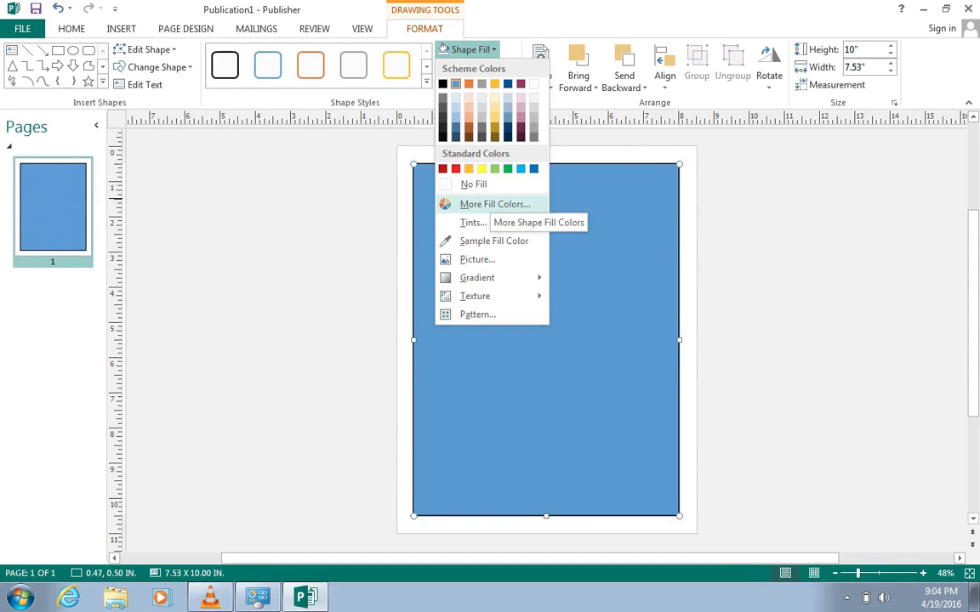
click(493, 204)
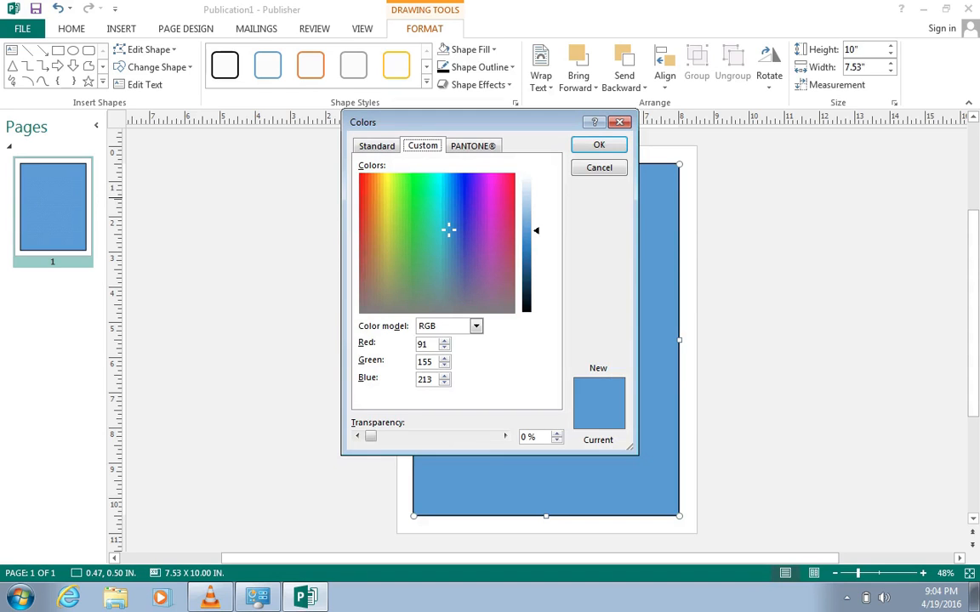
click(472, 146)
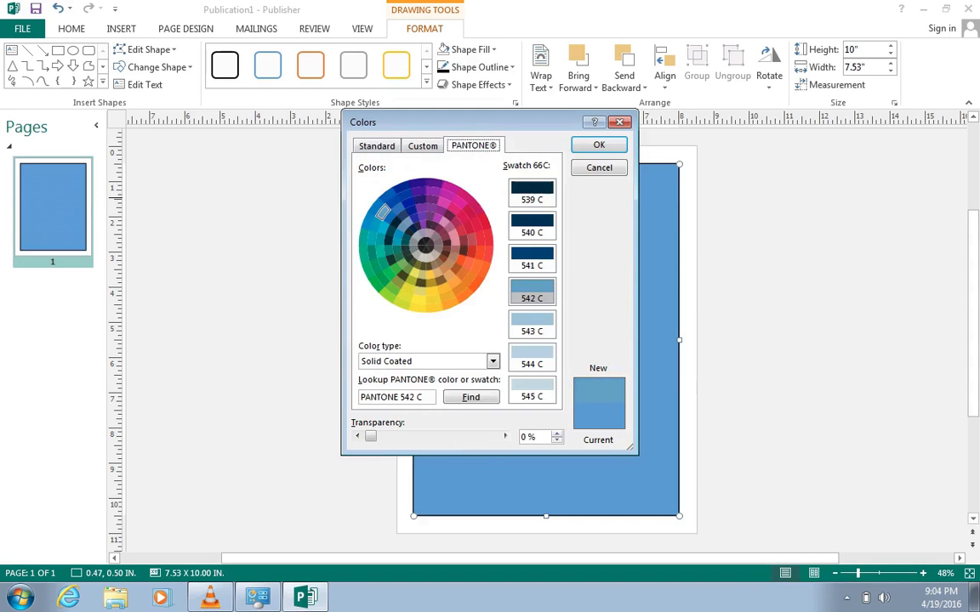
click(376, 146)
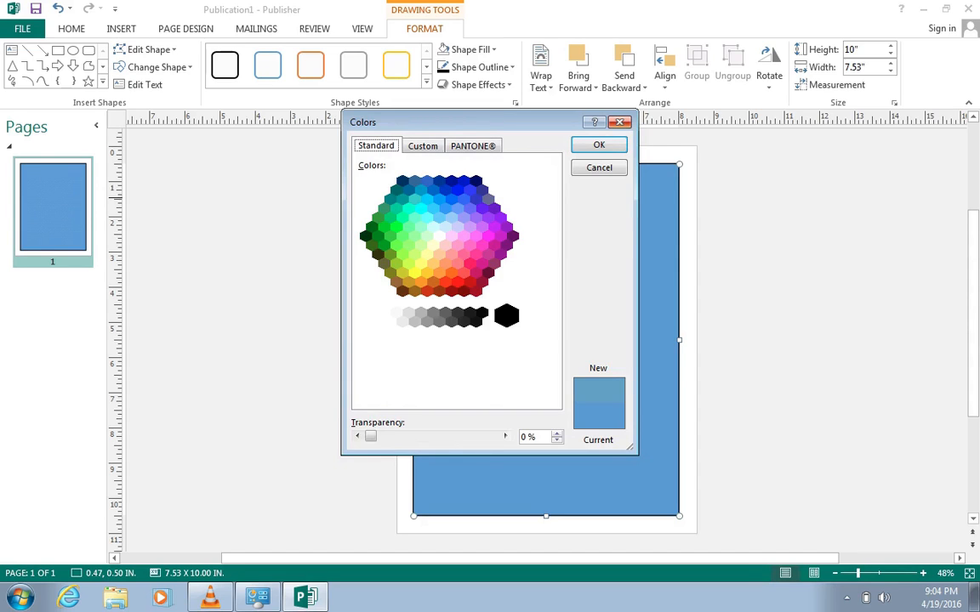
click(621, 121)
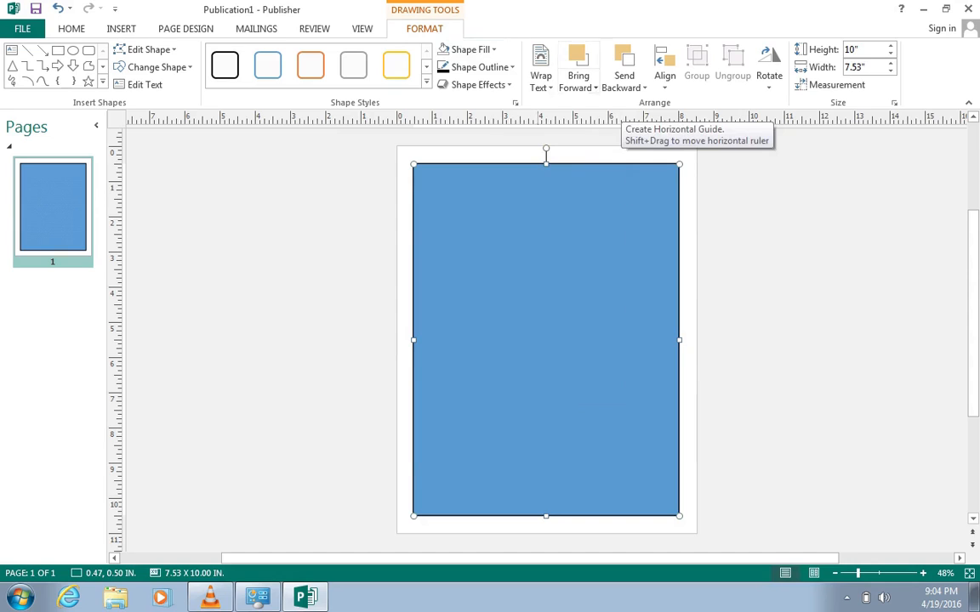
Fill the page-sized rectangle with the light blue standard color
click(483, 49)
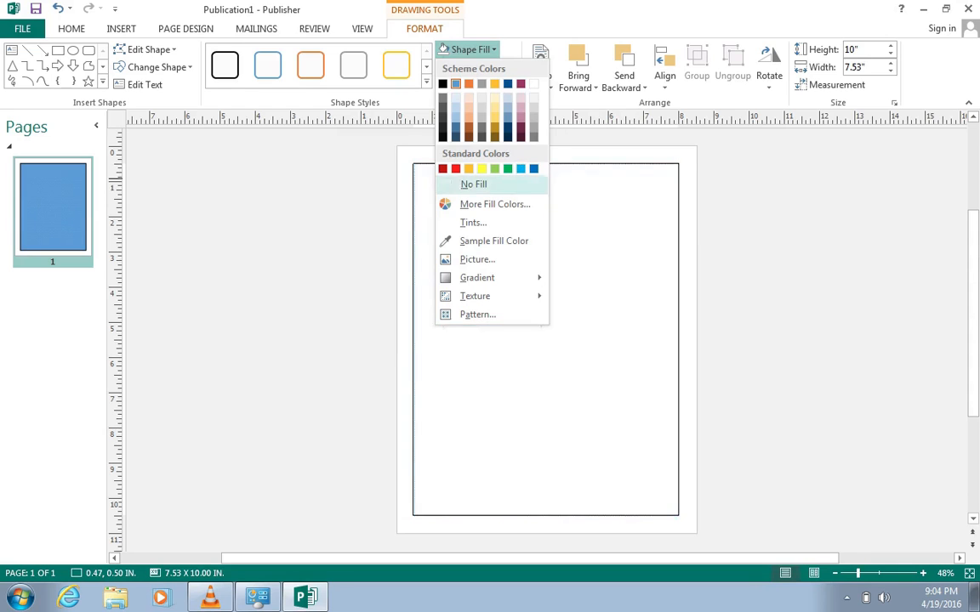
click(521, 169)
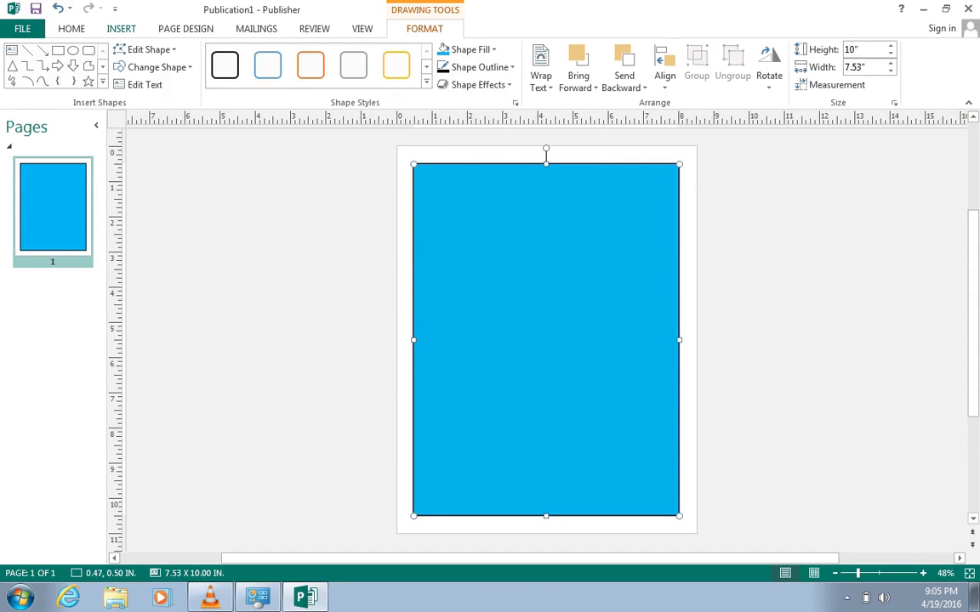
Insert the Hairspray JPEG picture from the Desktop onto the page
click(121, 28)
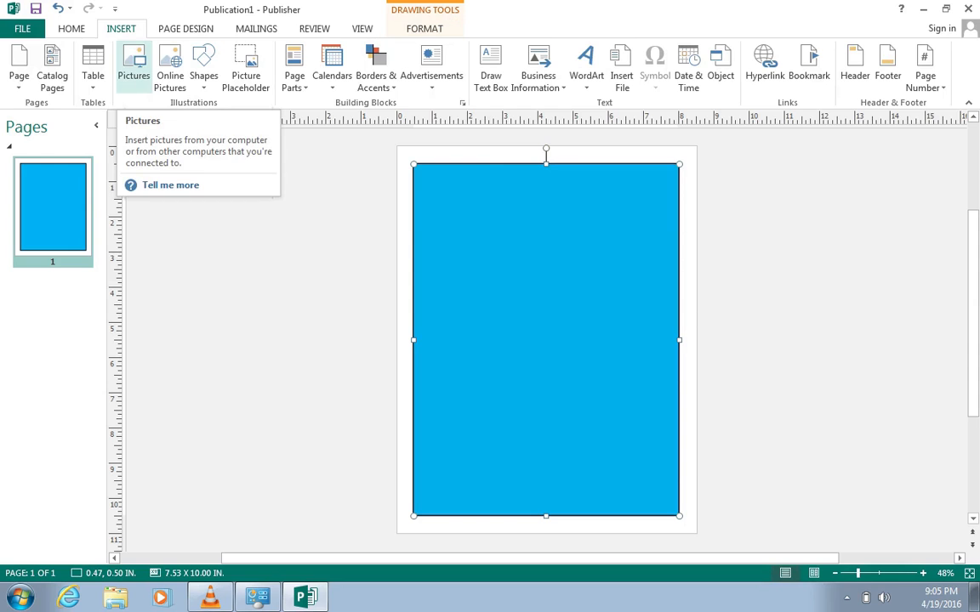
click(133, 64)
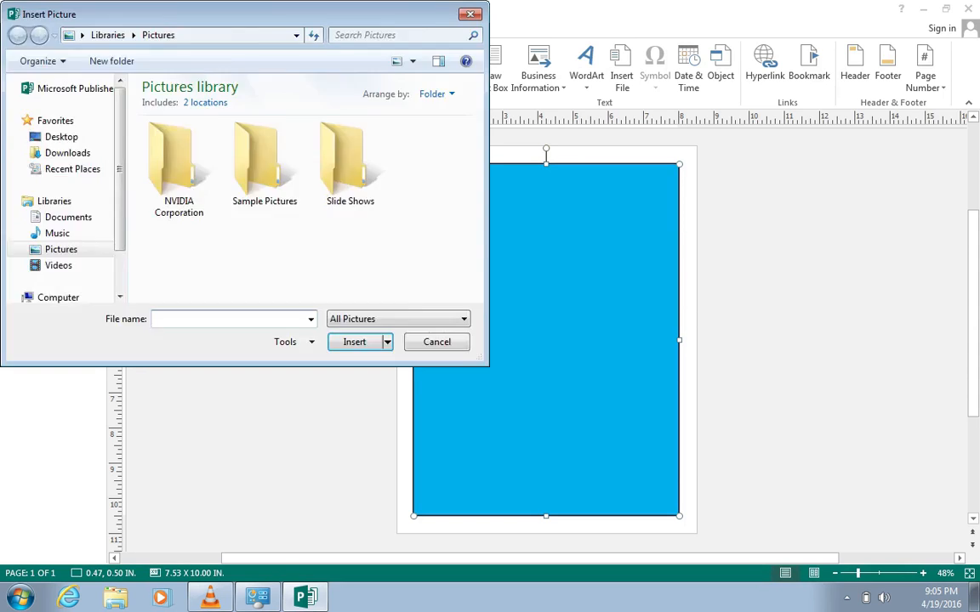
click(61, 136)
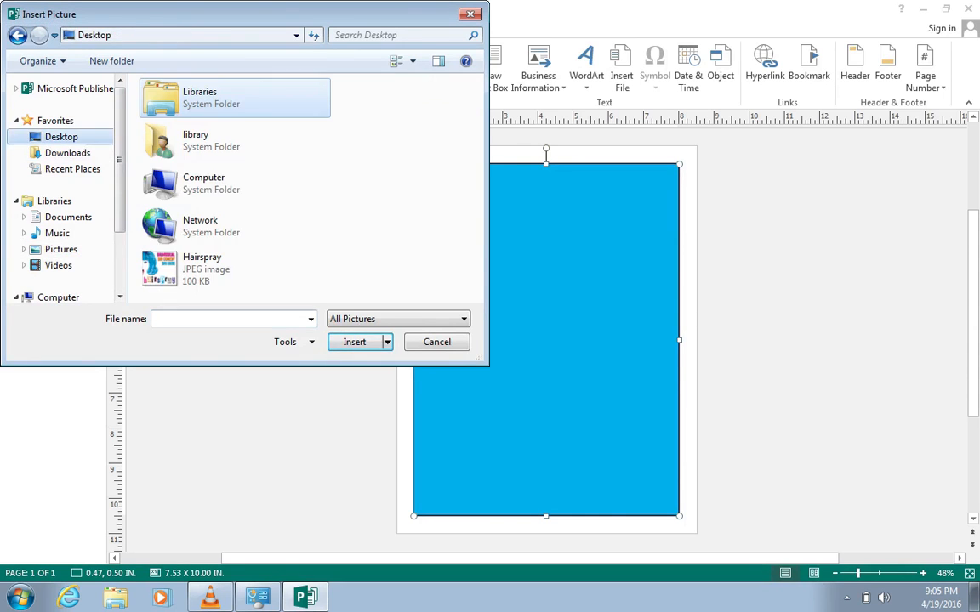
click(204, 268)
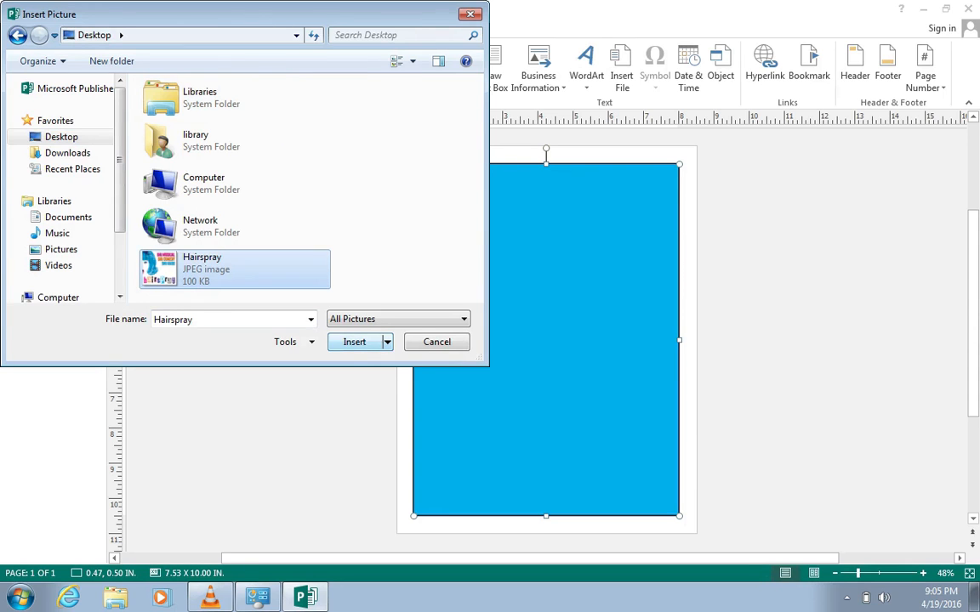
click(363, 341)
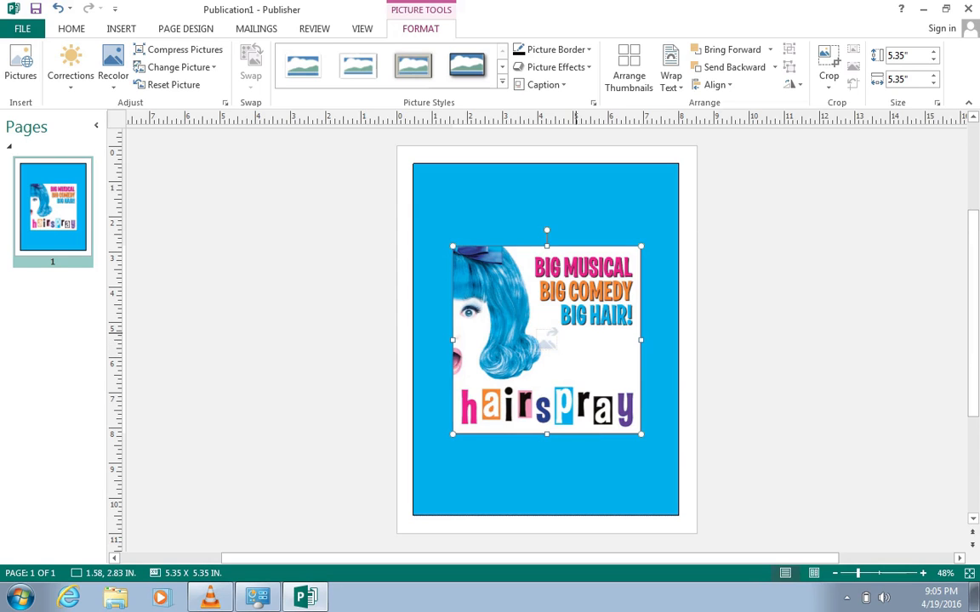
Enlarge the Hairspray picture slightly to about 5.37 x 5.37 in and move it up near the top edge of the blue rectangle
drag(574, 342, 547, 341)
mouse_move(640, 435)
mouse_down()
mouse_move(722, 516)
mouse_move(640, 435)
mouse_up()
mouse_move(547, 435)
mouse_down()
mouse_move(547, 516)
mouse_move(547, 436)
mouse_up()
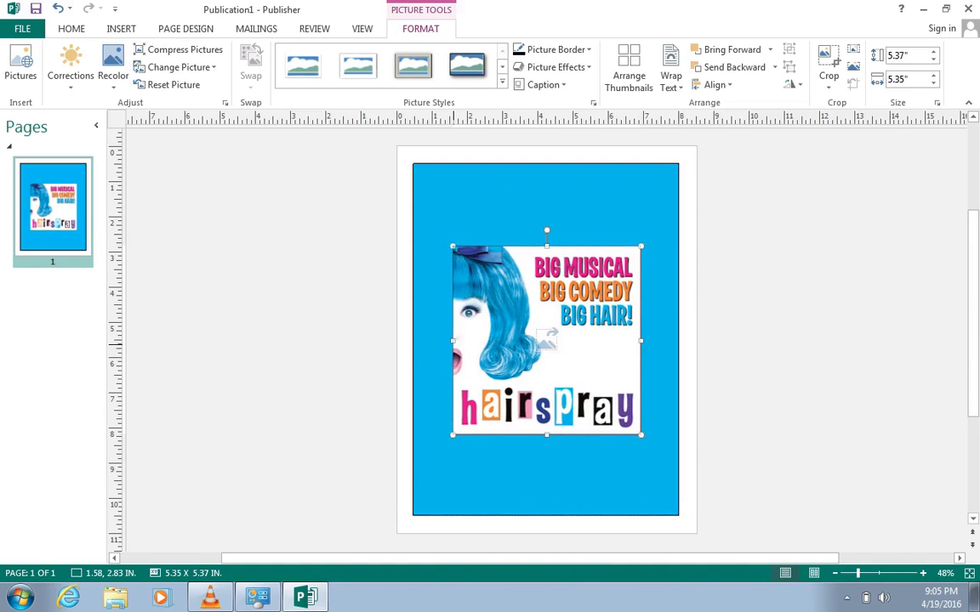
drag(452, 341, 454, 341)
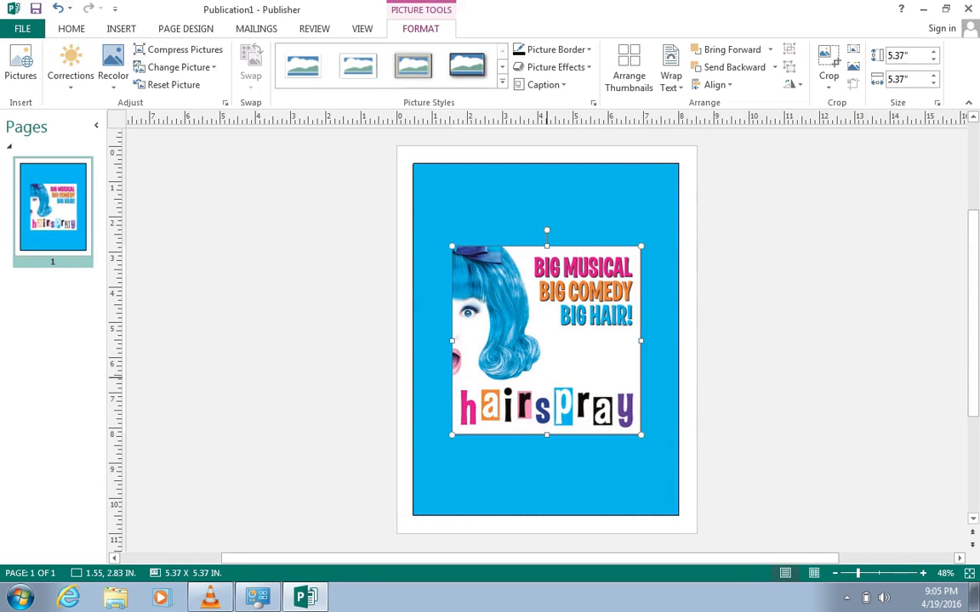
drag(545, 412, 545, 338)
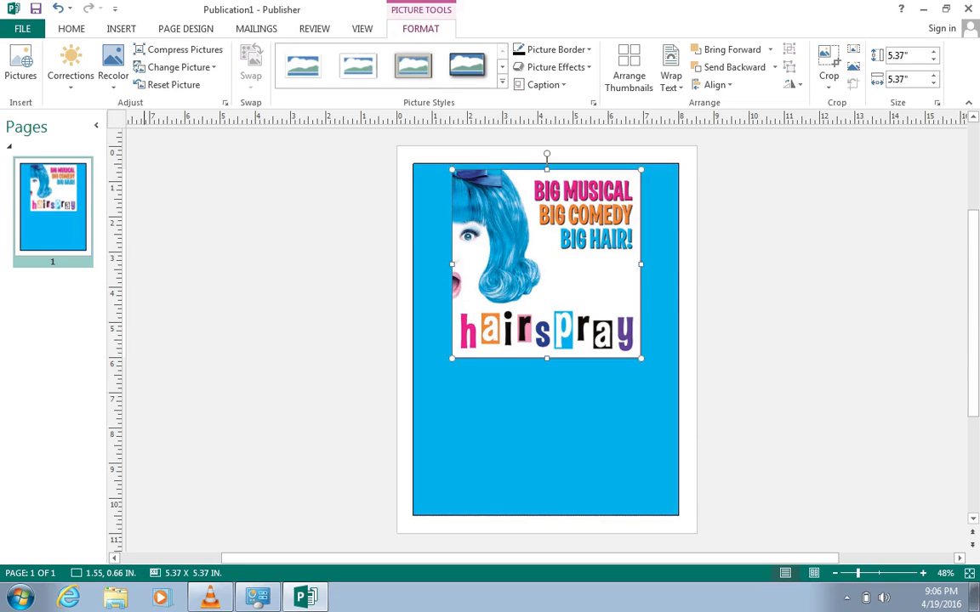
Draw a text box about 7 x 3.74 in on the blue area below the picture and set its font size to 36
click(72, 29)
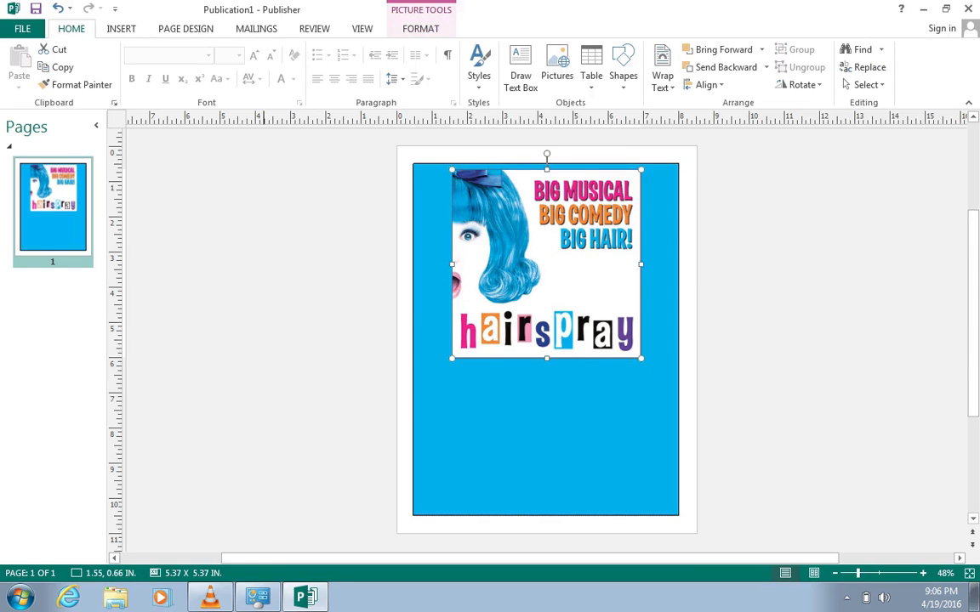
click(521, 75)
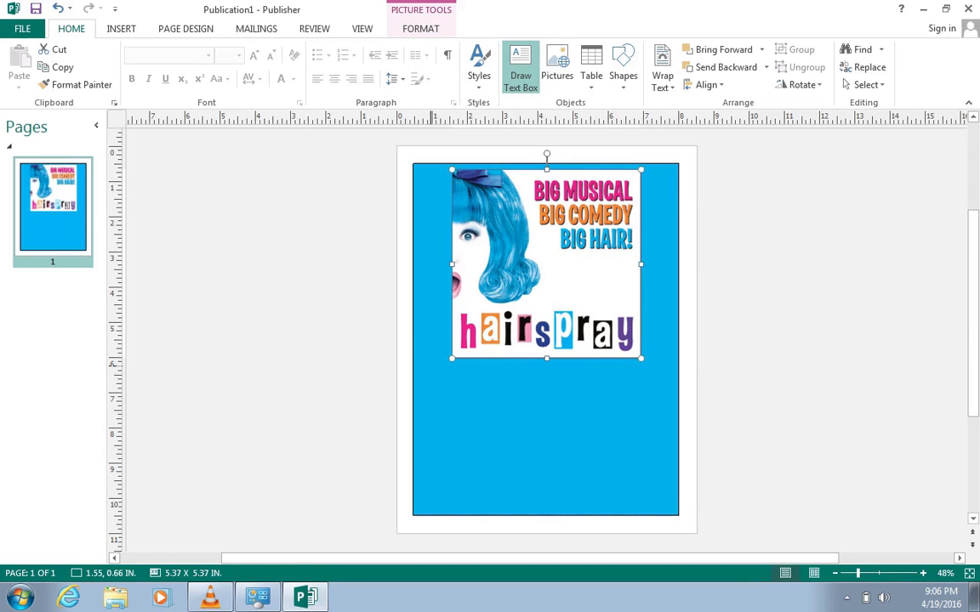
drag(424, 371, 675, 509)
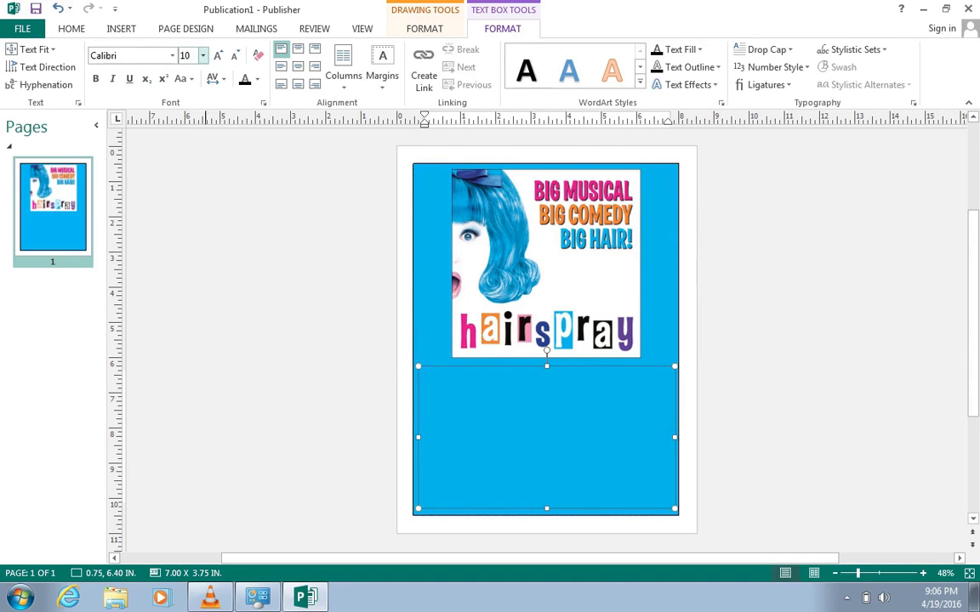
click(202, 56)
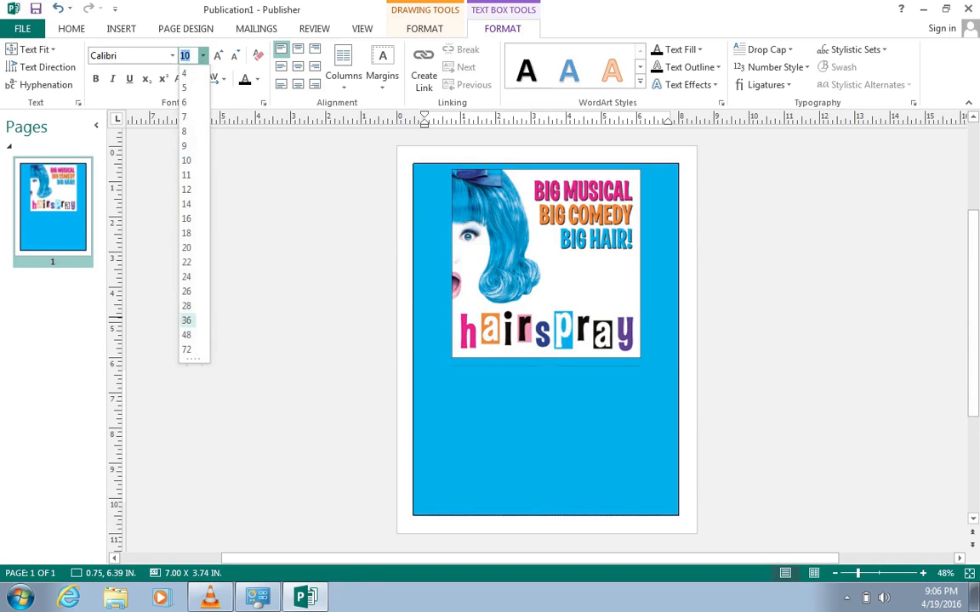
click(186, 320)
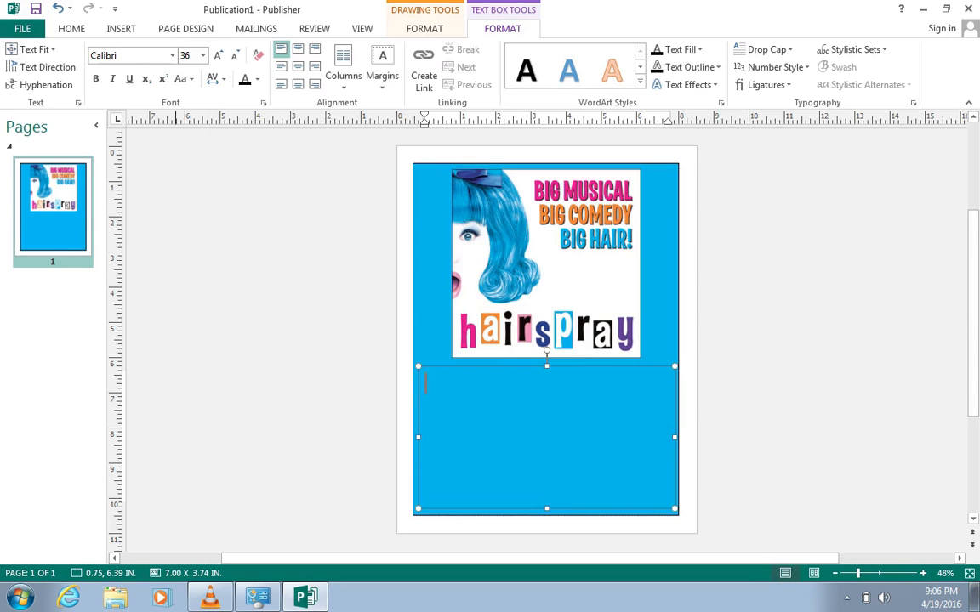
click(172, 55)
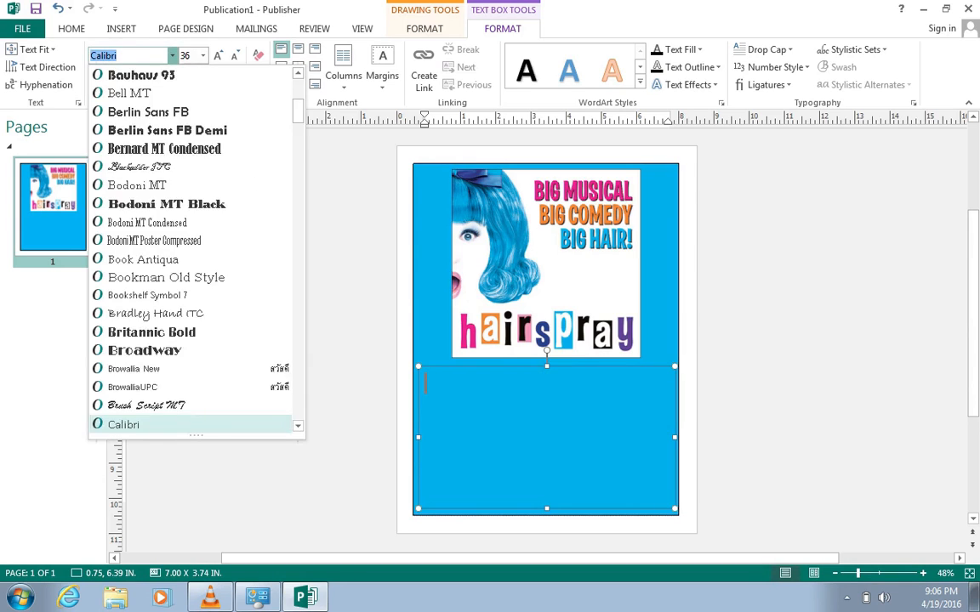
click(172, 55)
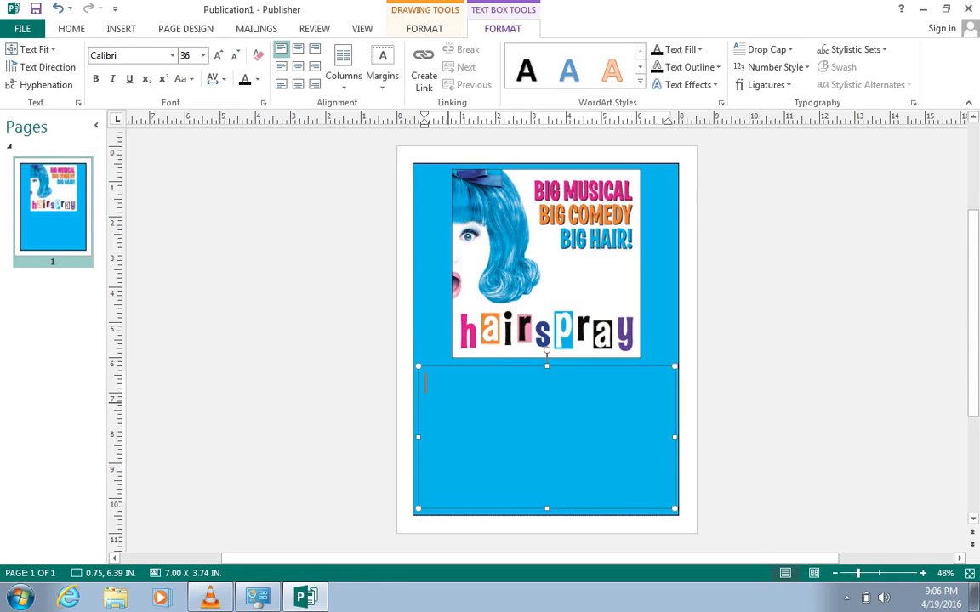
Enter "GAR High School presents Hairspray the Musical!" as the first line of the text box
key(Caps_Lock)
text(GAR)
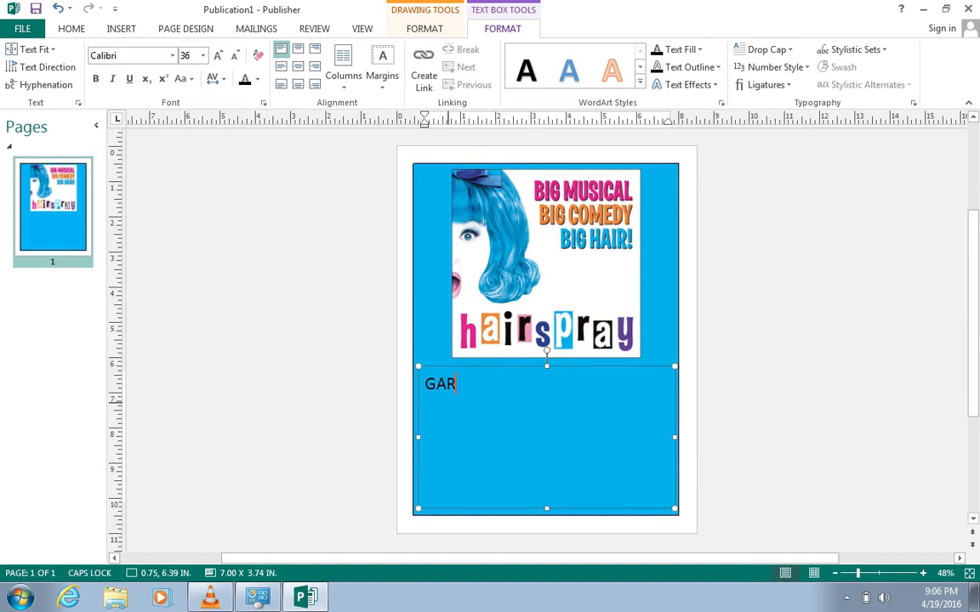
text( Hi)
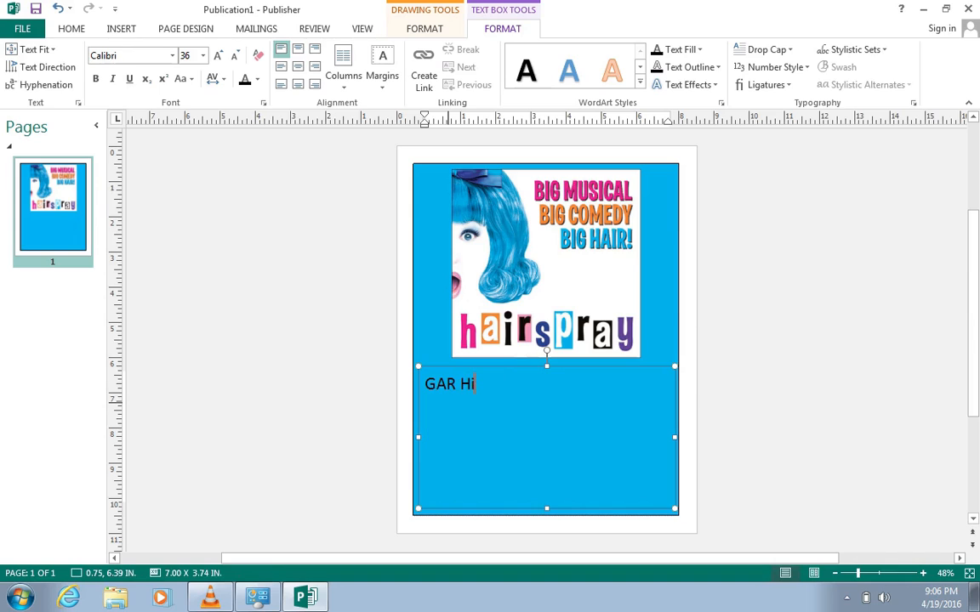
text(gh School pre)
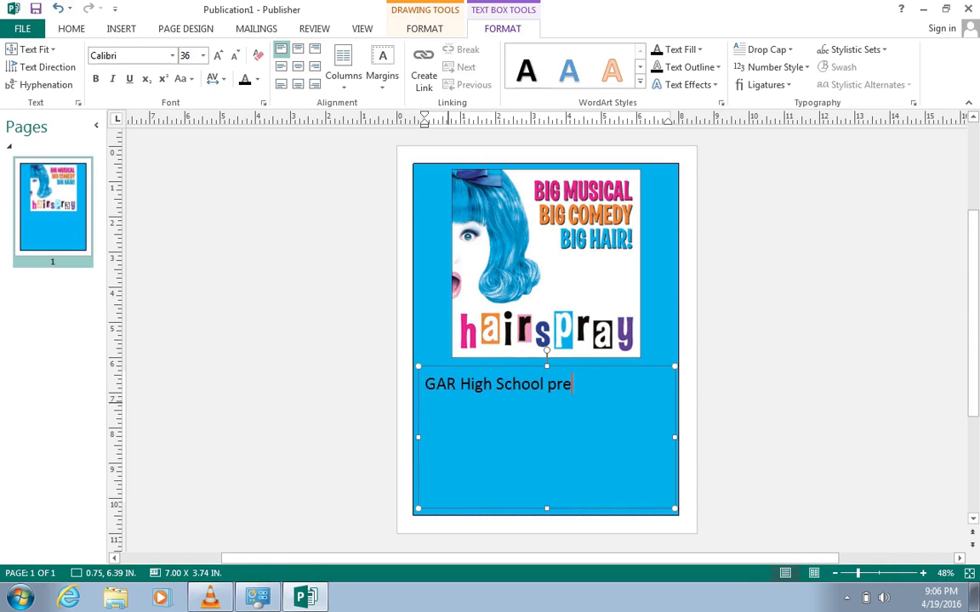
text(sents)
key(Caps_Lock)
text(H)
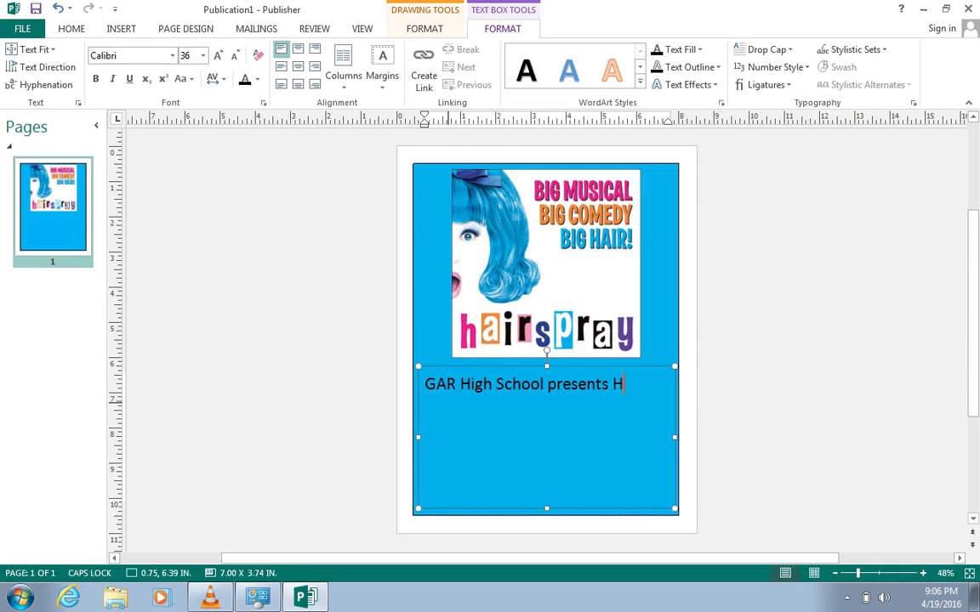
key(Caps_Lock)
text(air-spray the)
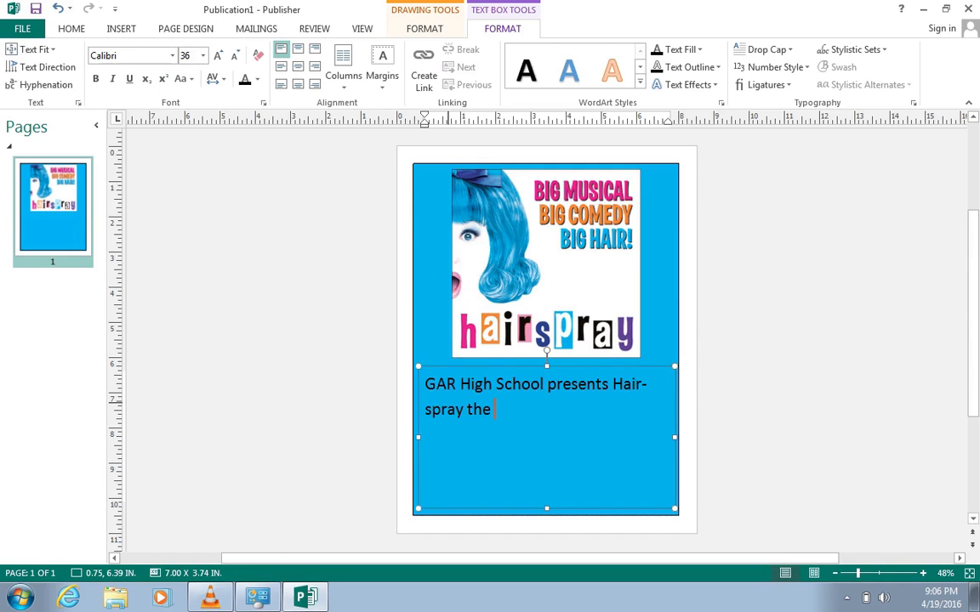
key(Caps_Lock)
text(M)
key(Caps_Lock)
text(usical!)
Add a new line below the title text reading "May 12th, 13th, and 14th"
key(Return)
key(Caps_Lock)
text(M)
key(Caps_Lock)
text(ay 12)
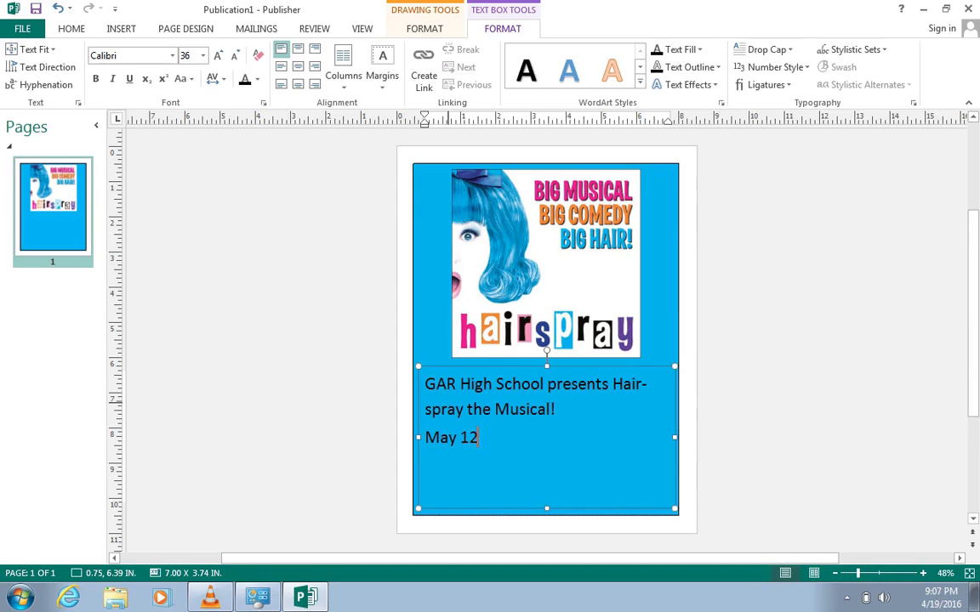
text(th, 13th, and 14th)
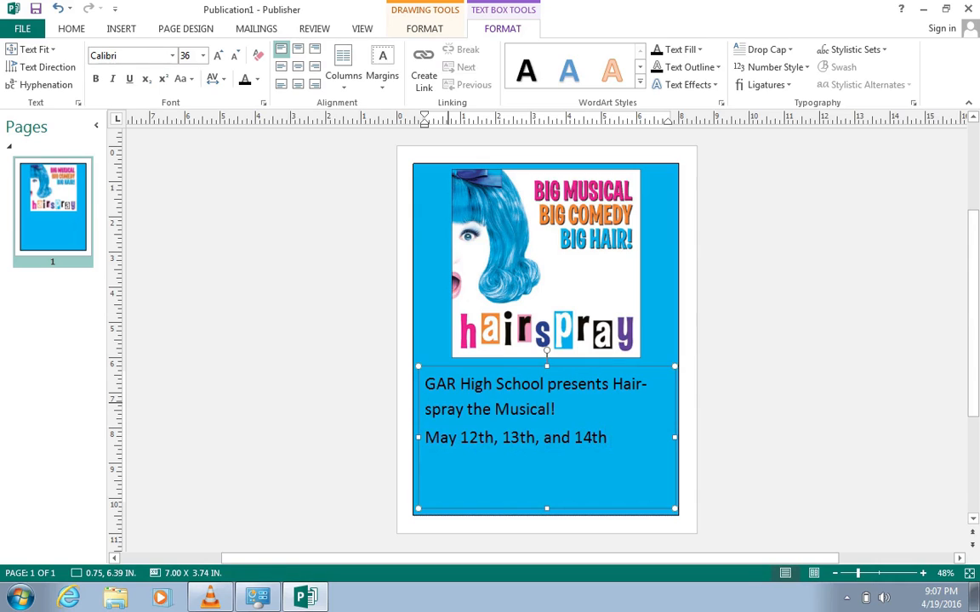
Append " @ 7pm" to the May 12th, 13th, and 14th line, and add "May 15th @ 2pm" on its own line followed by a line break
text( @)
text(7pm)
key(Return)
key(Caps_Lock)
text(M)
key(Caps_Lock)
text(a)
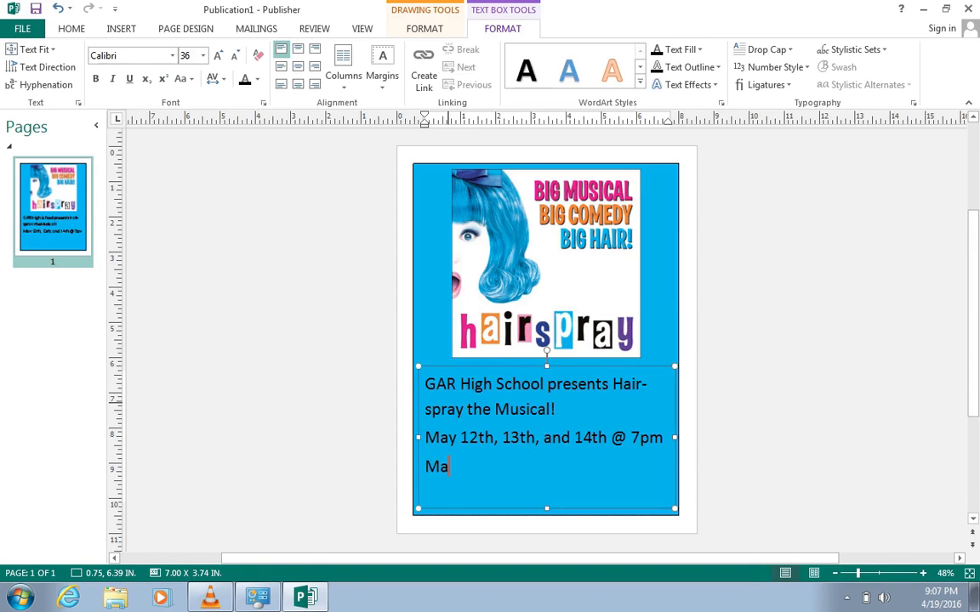
text(y 15th @ 2pm)
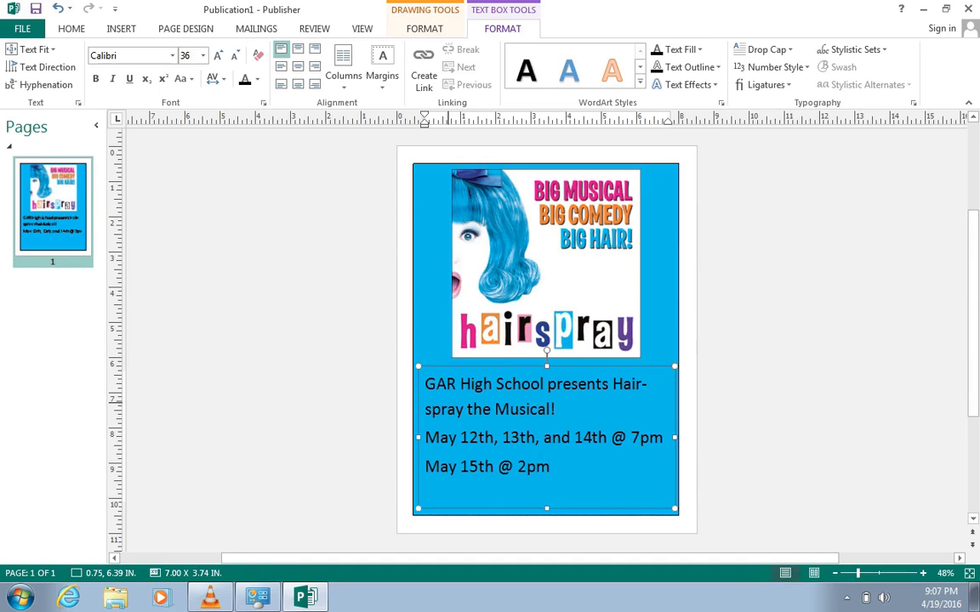
key(Return)
Reduce the font size of all the event text below the picture to 28
drag(563, 466, 425, 372)
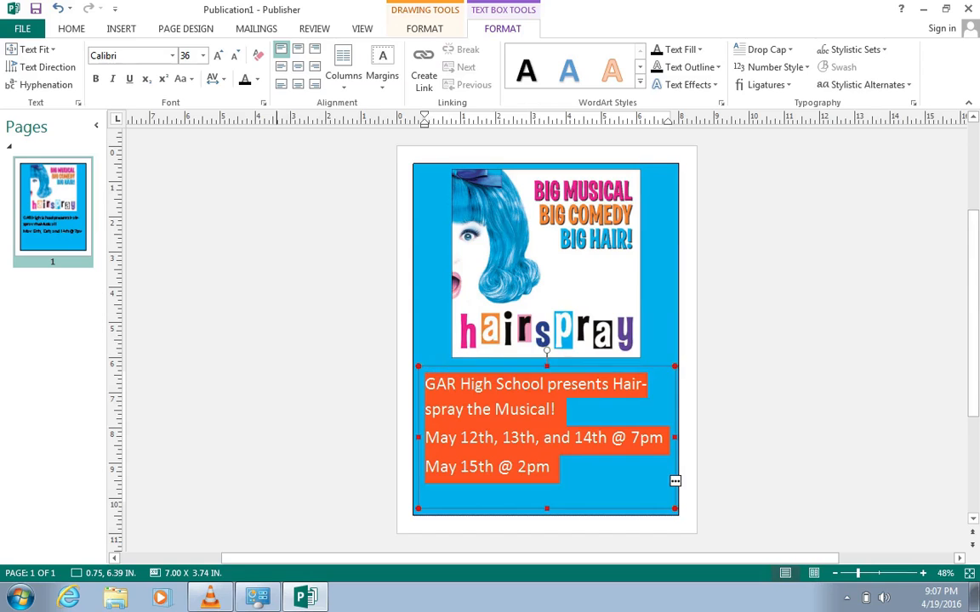
click(202, 55)
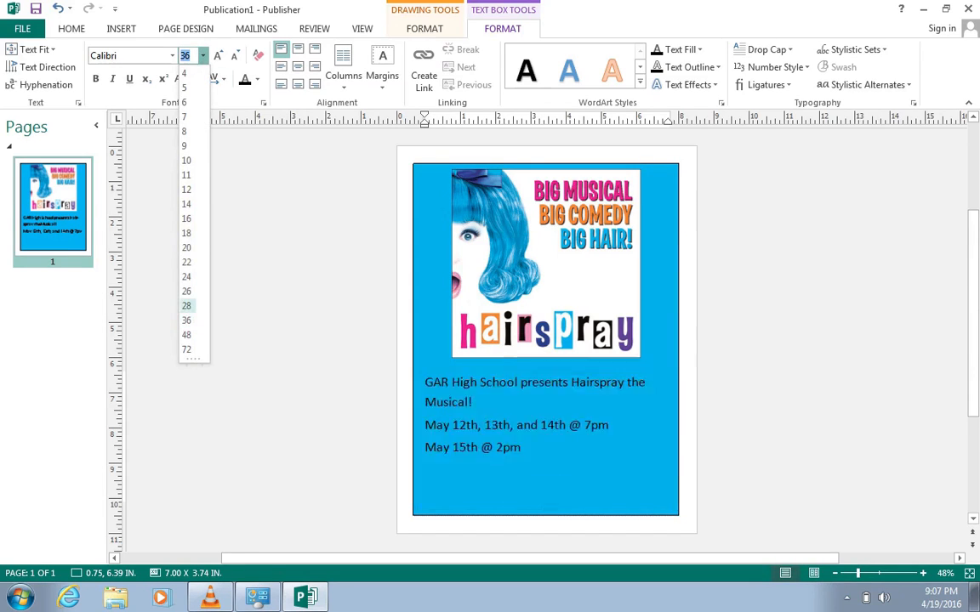
click(168, 274)
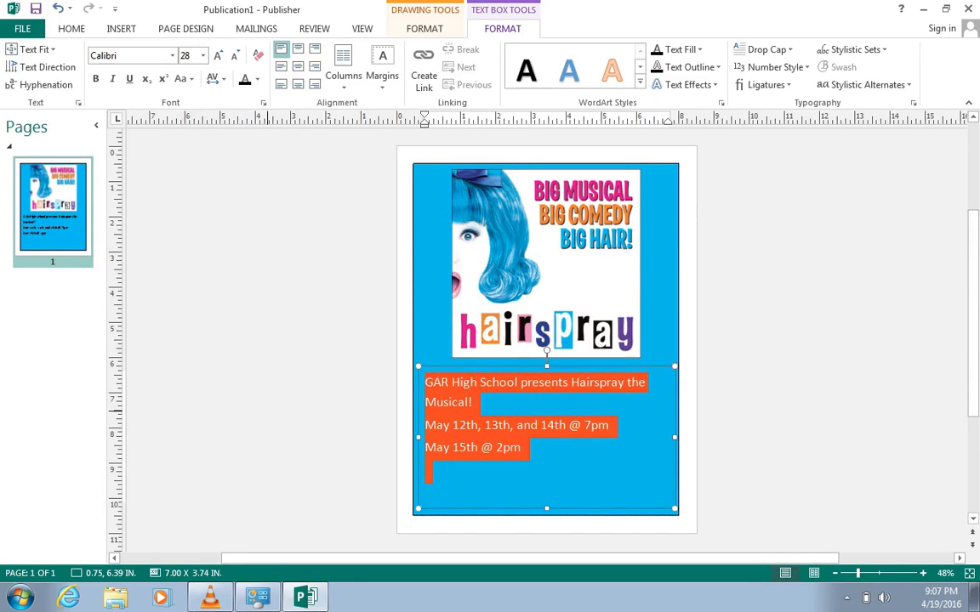
Add "Tickets can be purchased at the door." on the empty last line of the text box
click(565, 475)
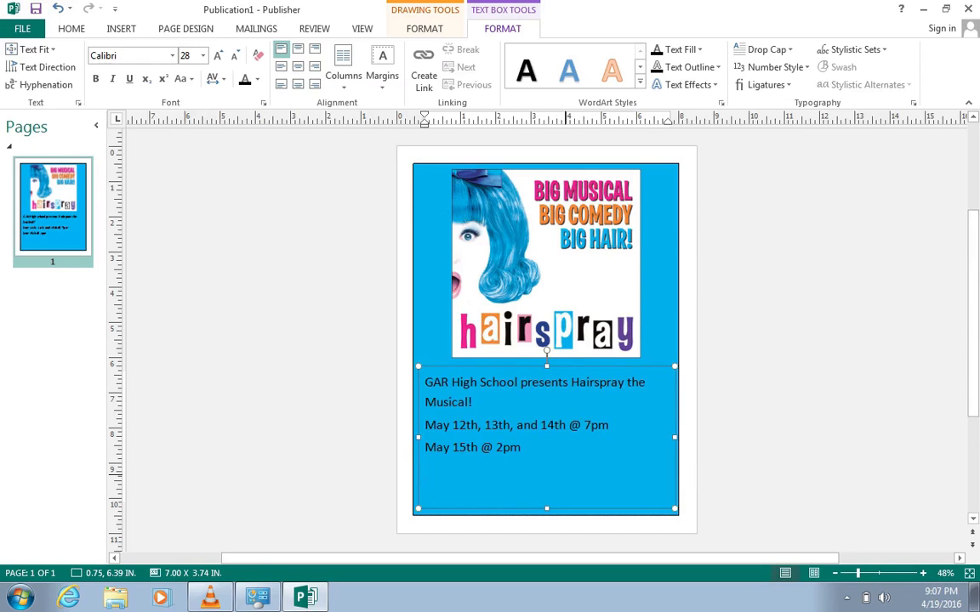
text(Tickets aan be purchased at the )
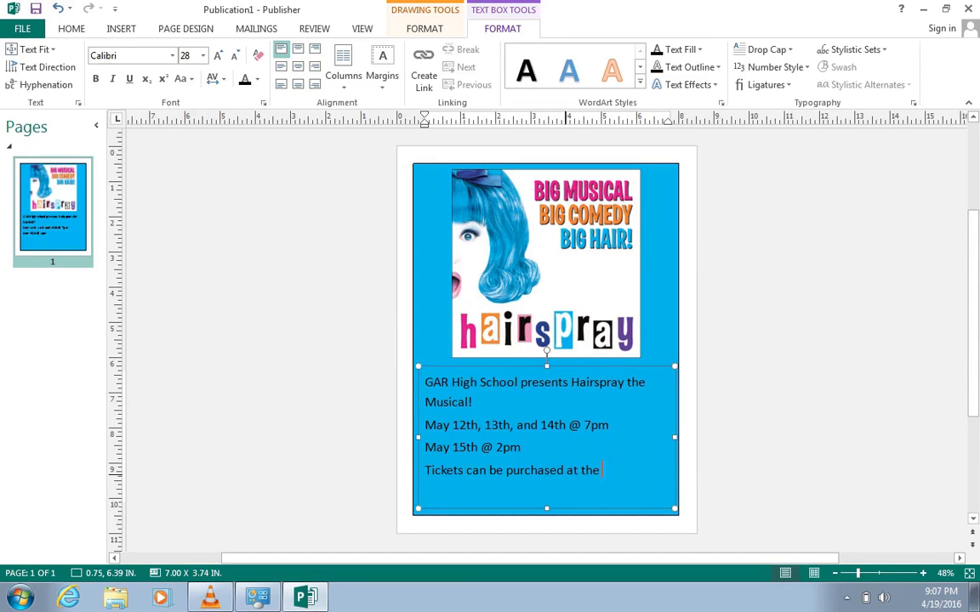
text(door.)
Align all text in the event text box to the top center, and select all of its lines again
key(ctrl+a)
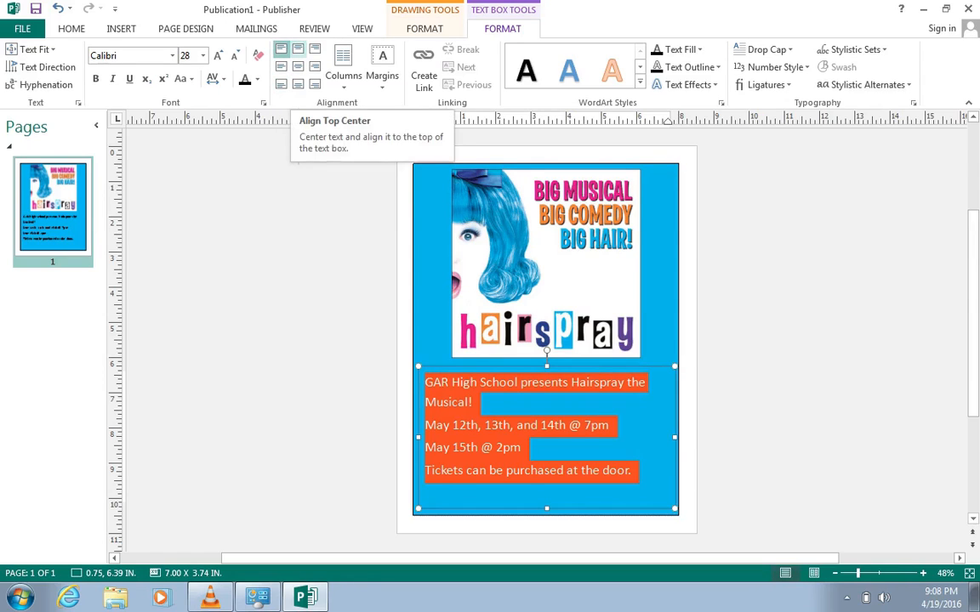
click(298, 48)
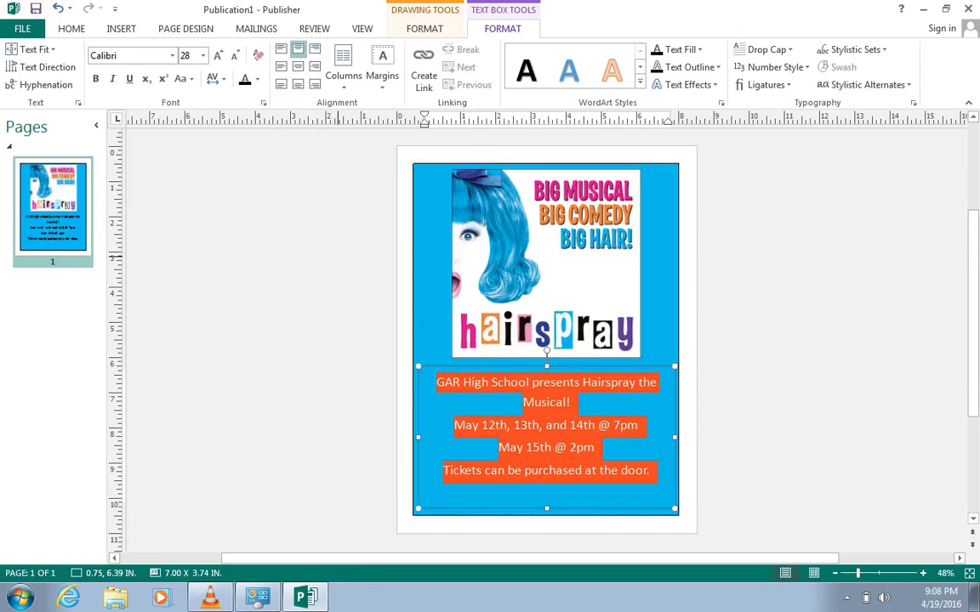
click(795, 468)
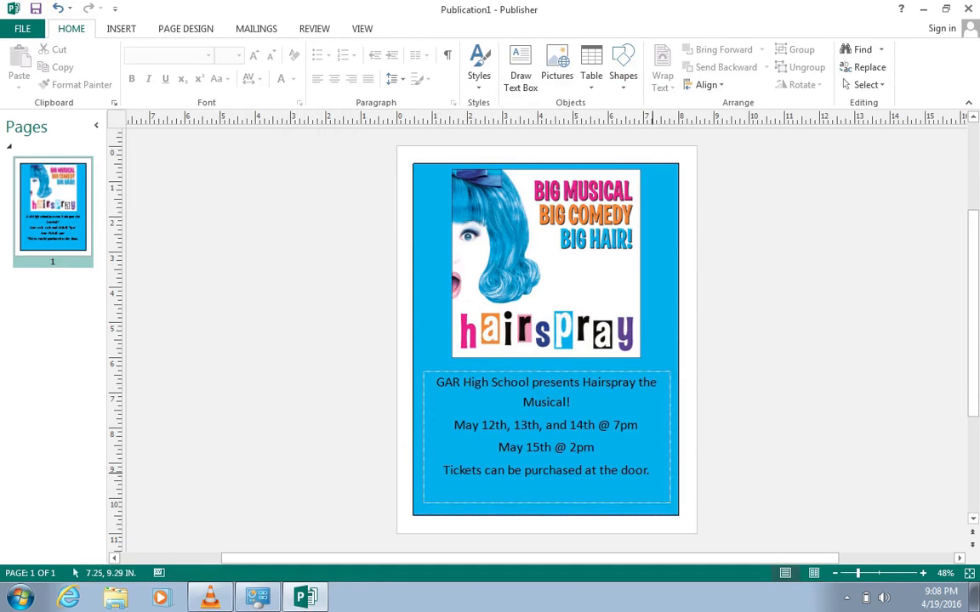
click(651, 470)
drag(650, 470, 434, 381)
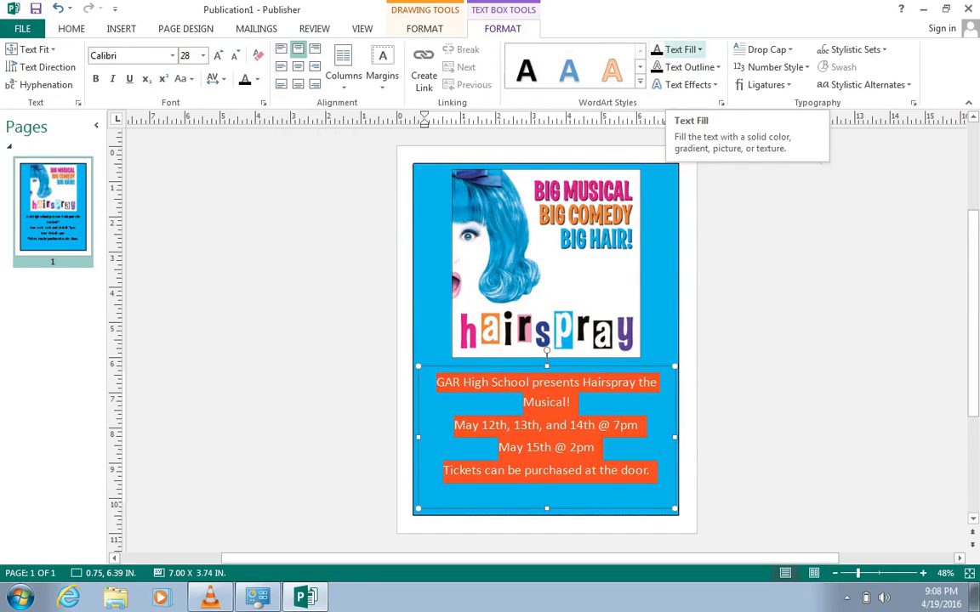
click(698, 49)
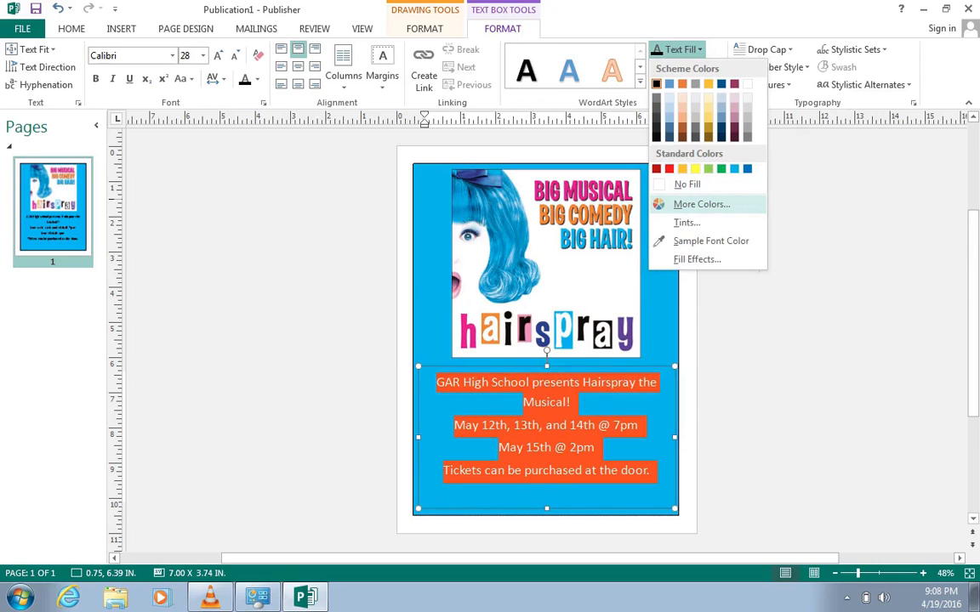
click(697, 204)
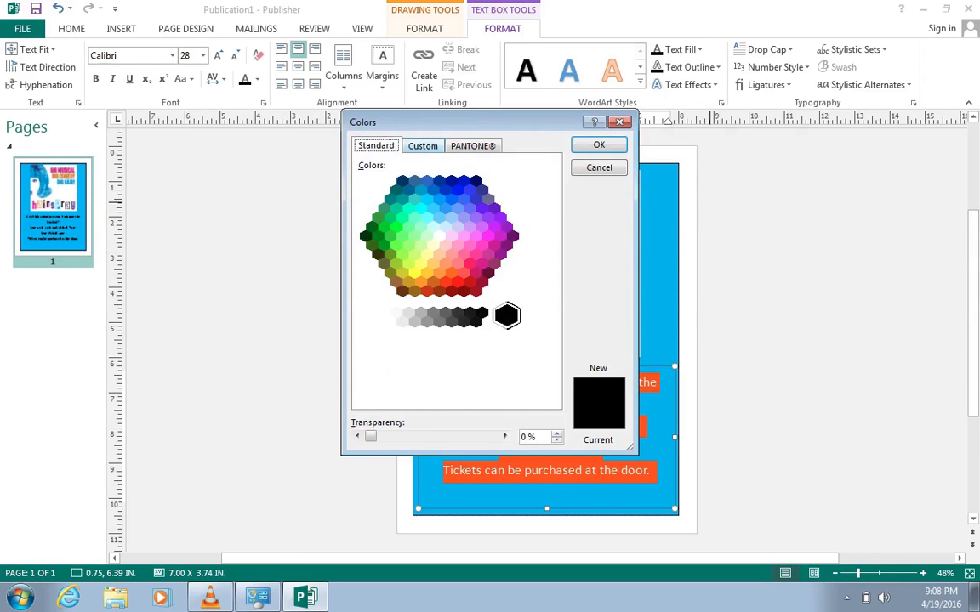
click(423, 146)
click(473, 146)
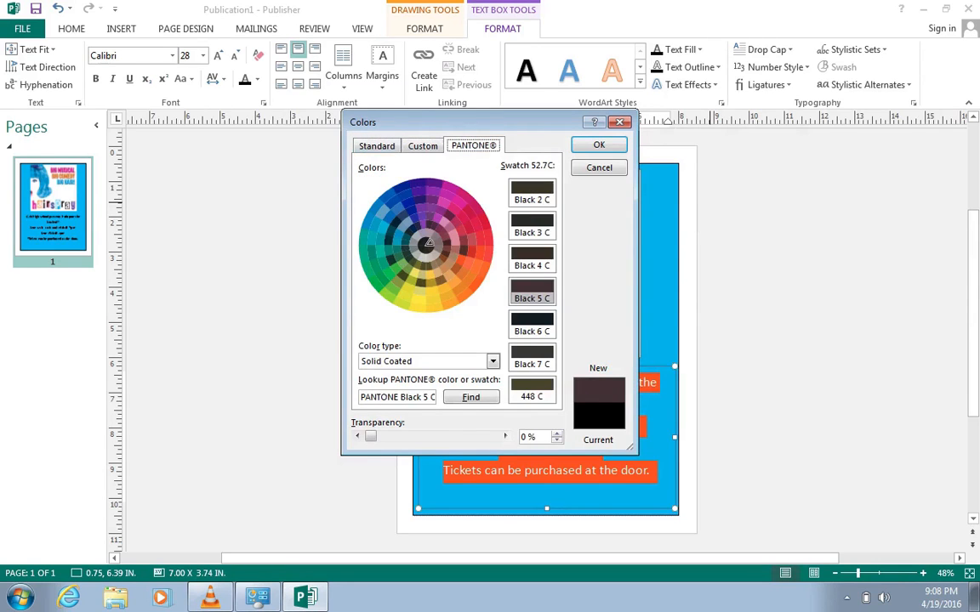
key(ctrl+Tab)
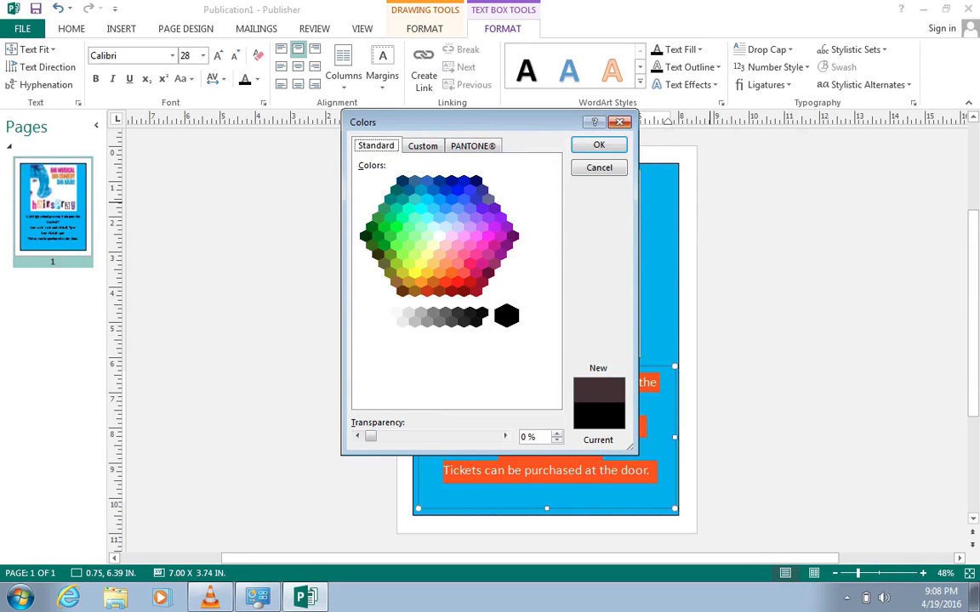
key(Escape)
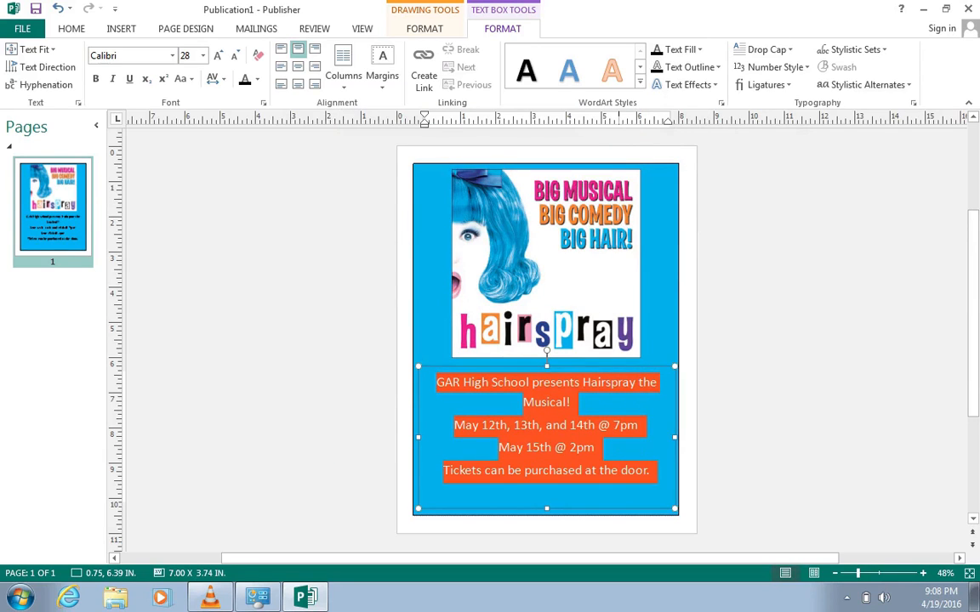
Fill the selected event text with Accent 5 (White), make it bold, and deselect the text box
click(680, 49)
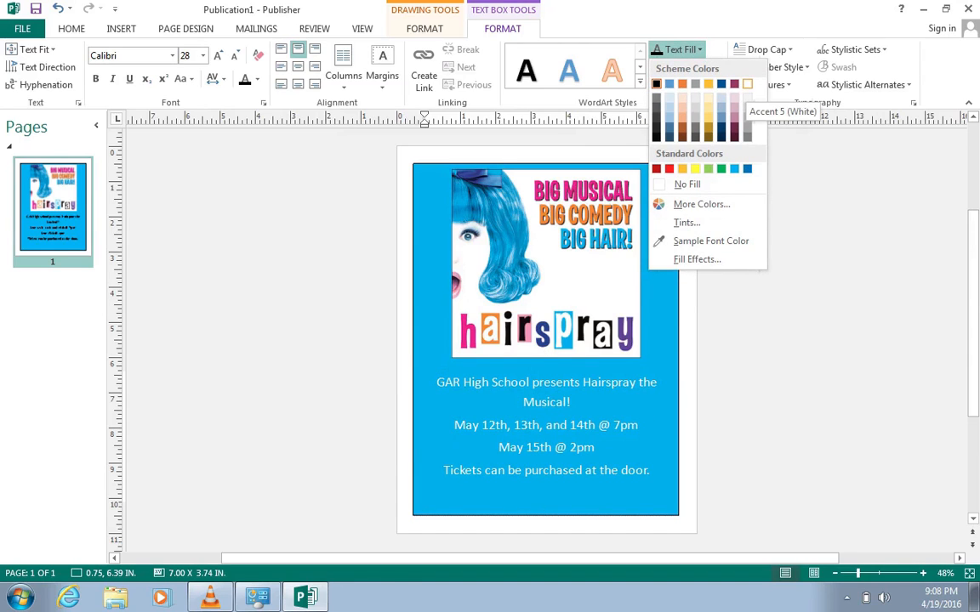
click(747, 84)
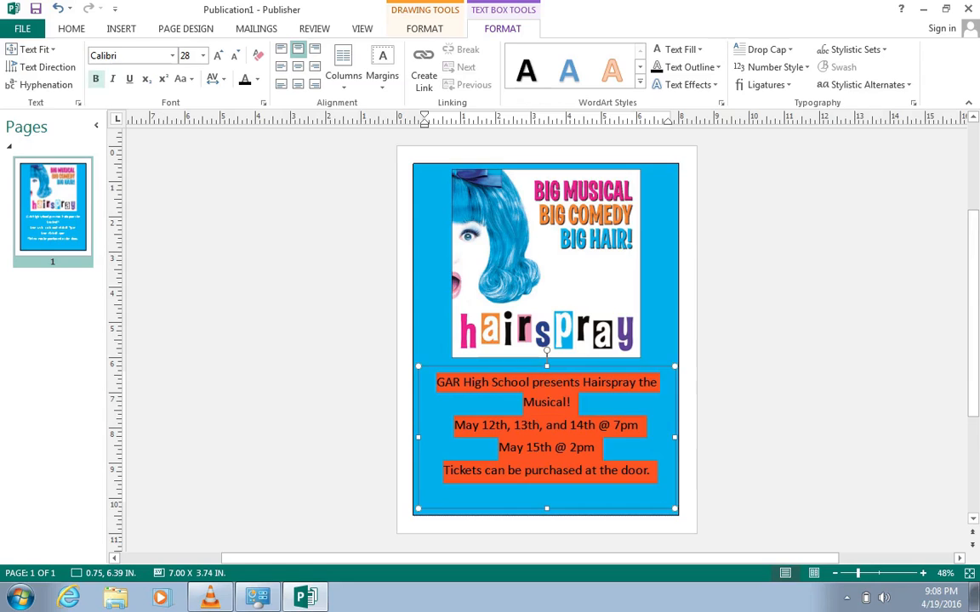
key(ctrl+b)
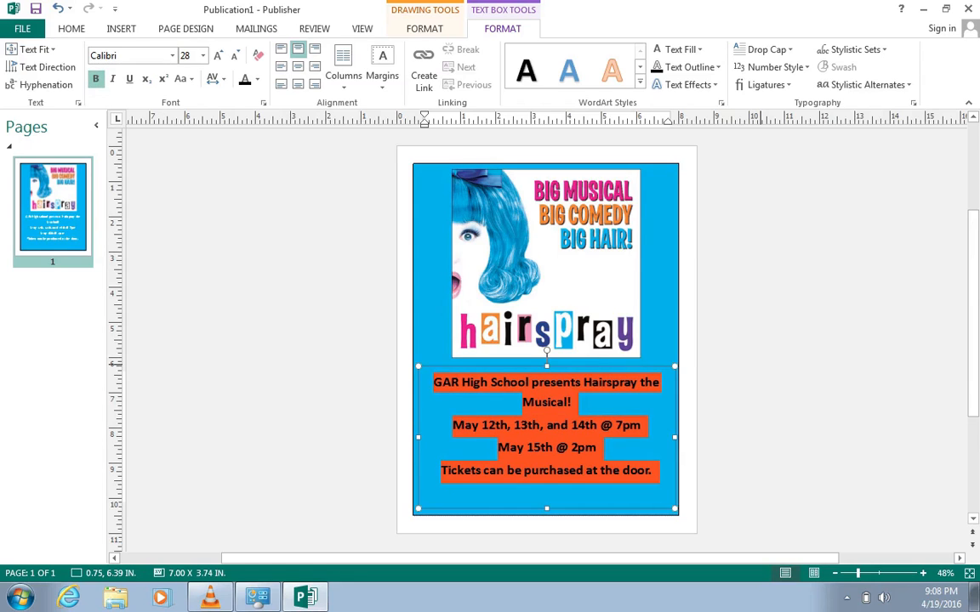
click(766, 375)
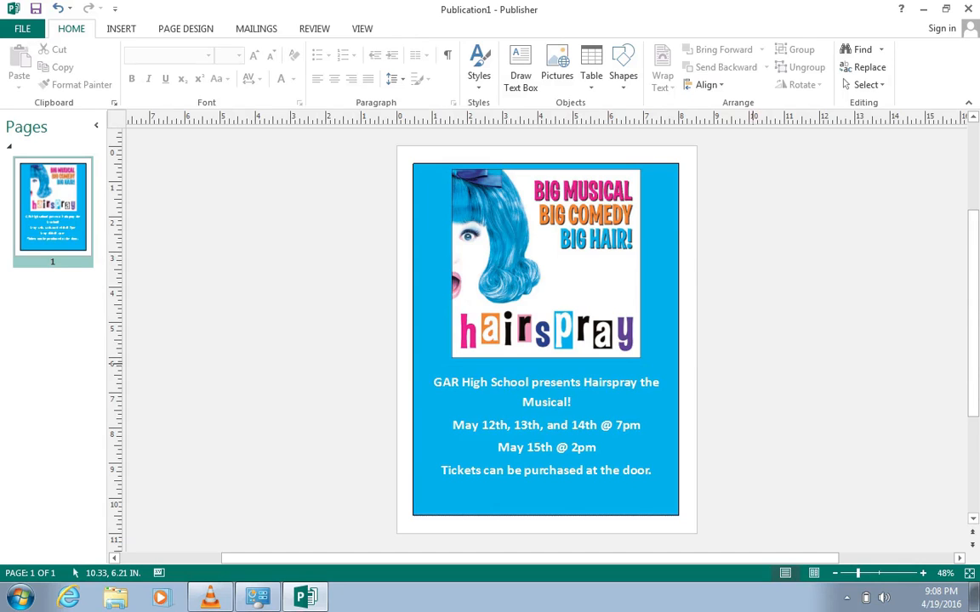
Save the publication to the Desktop as a Publisher file named "Hairspray poster" and close the program
click(22, 28)
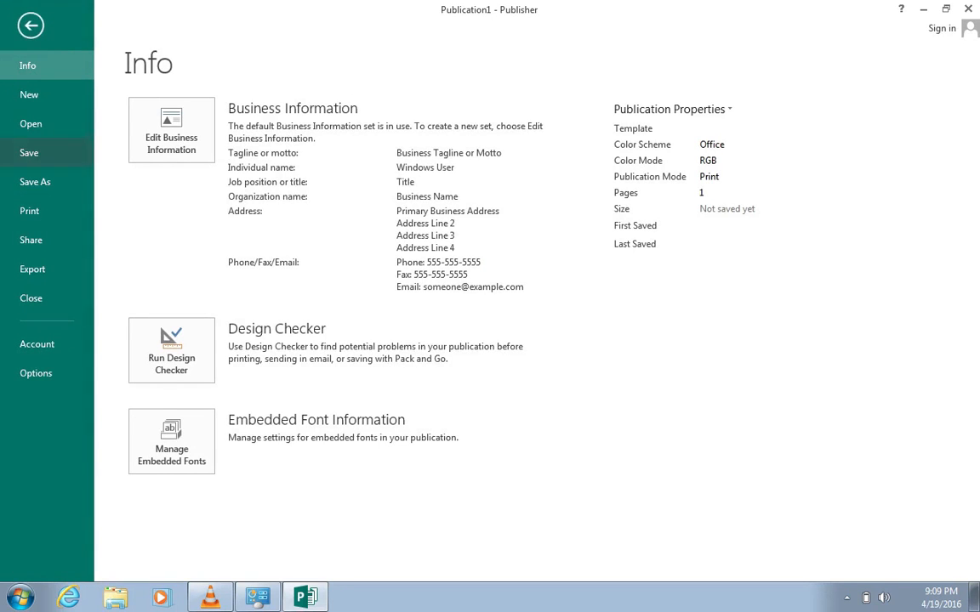
click(35, 181)
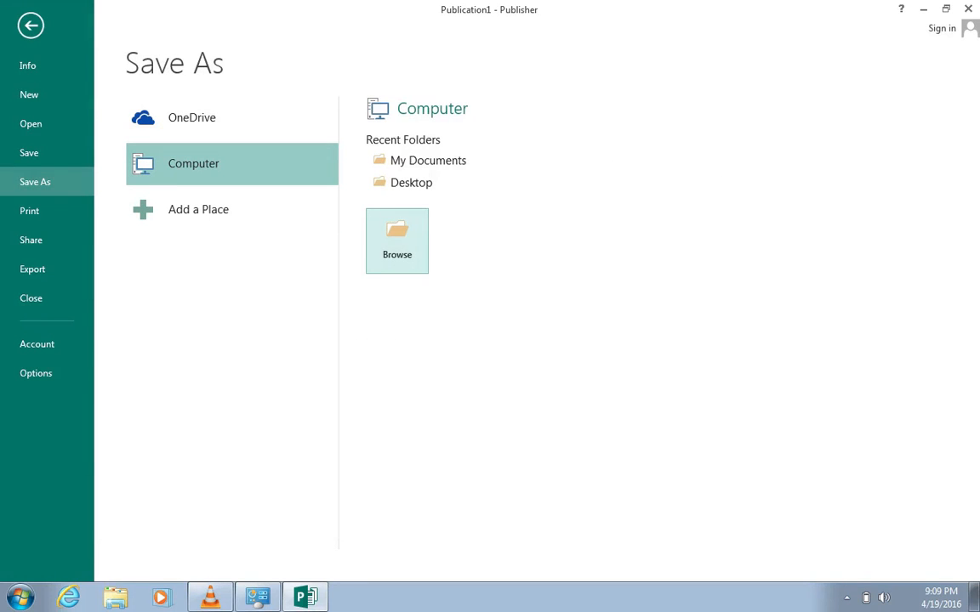
click(396, 241)
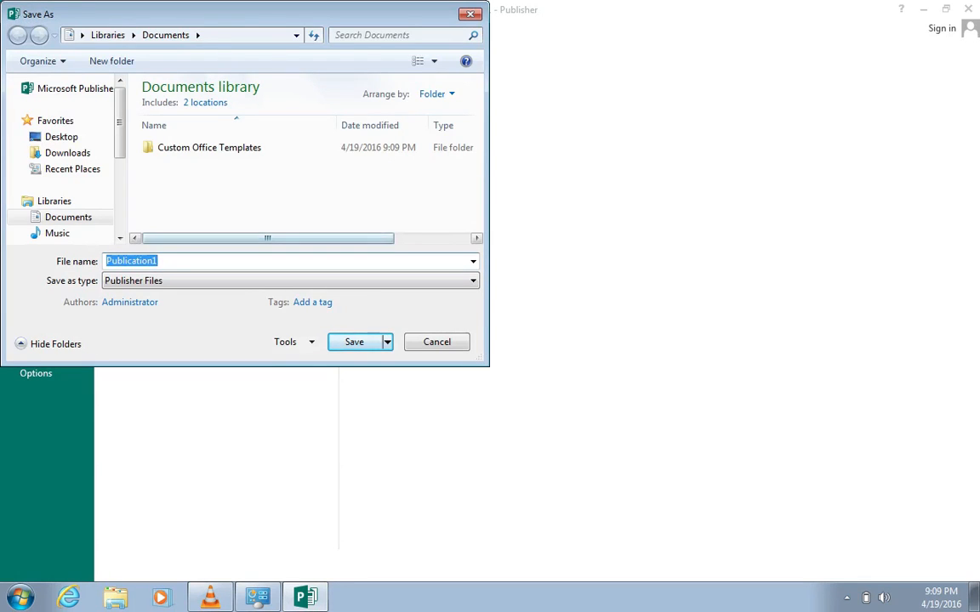
key(BackSpace)
text(H)
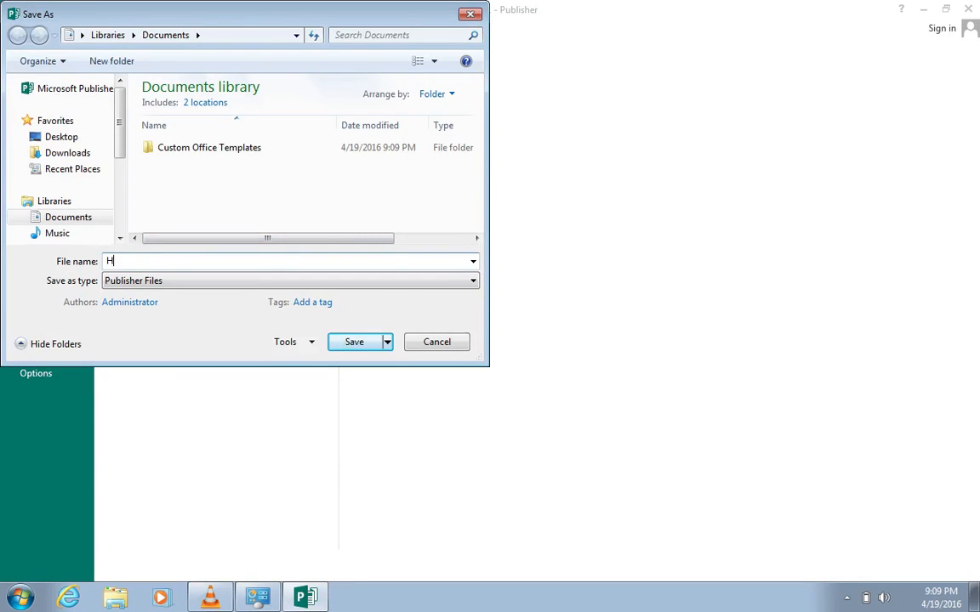
text(airspray poster)
click(61, 137)
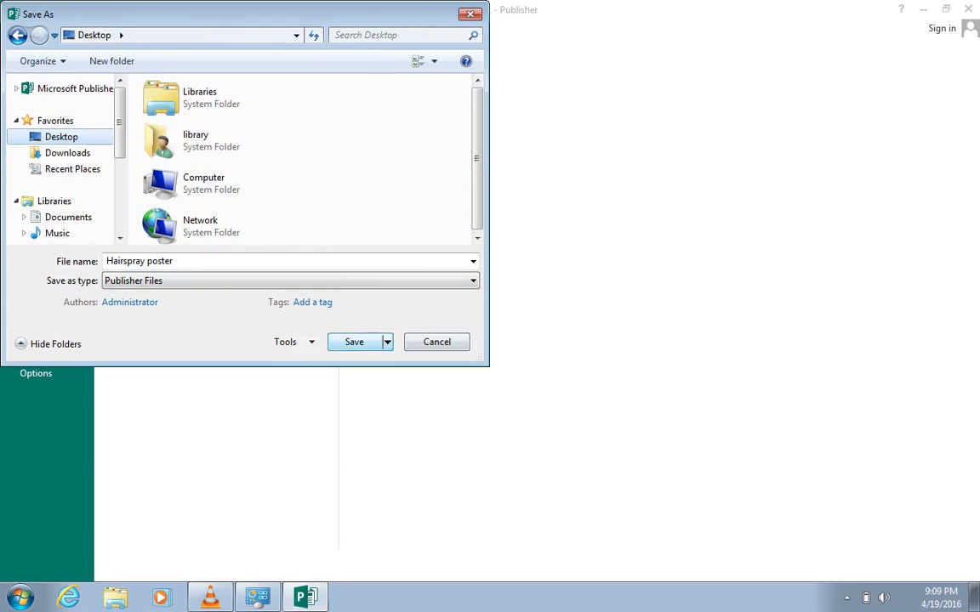
key(Return)
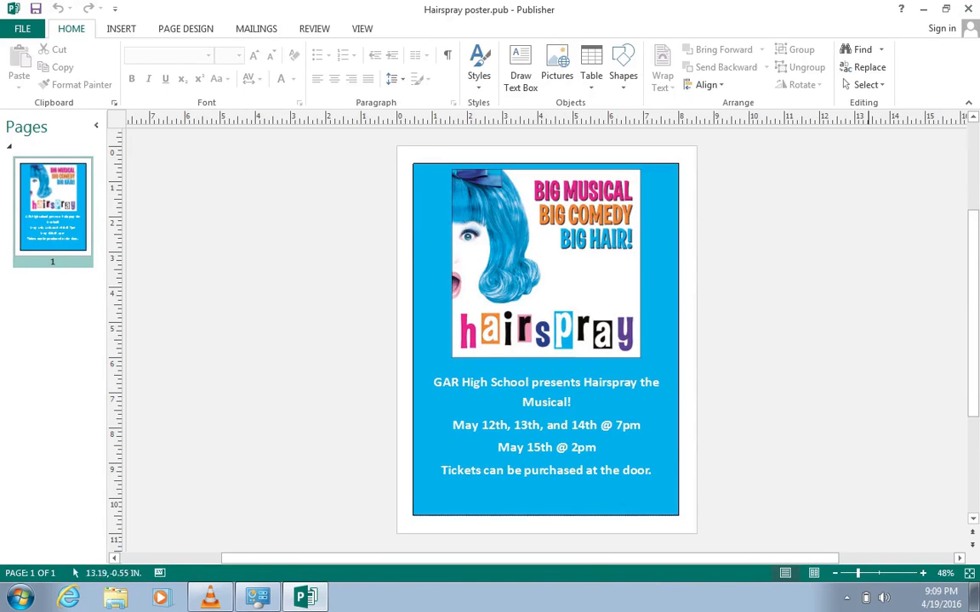
click(968, 8)
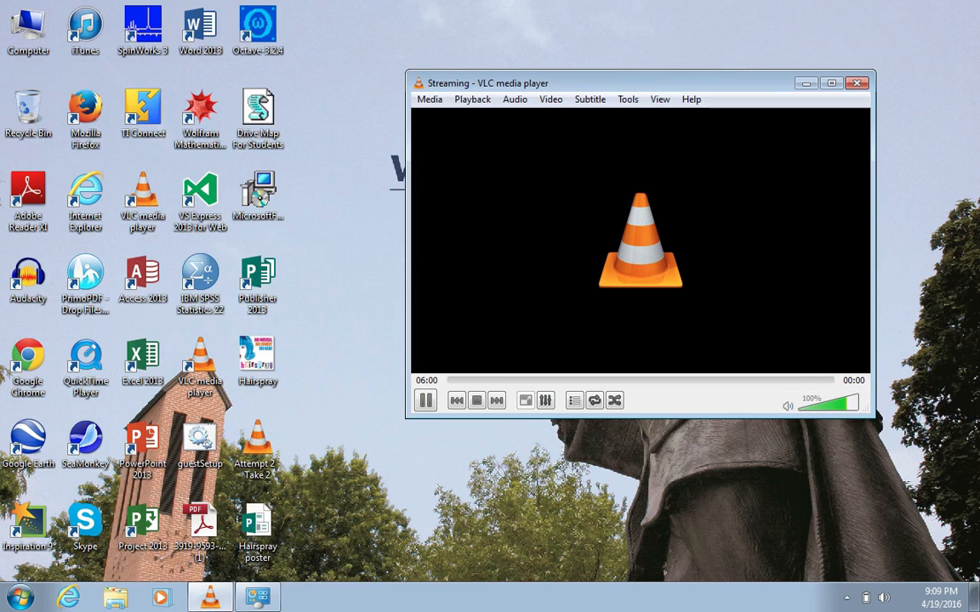